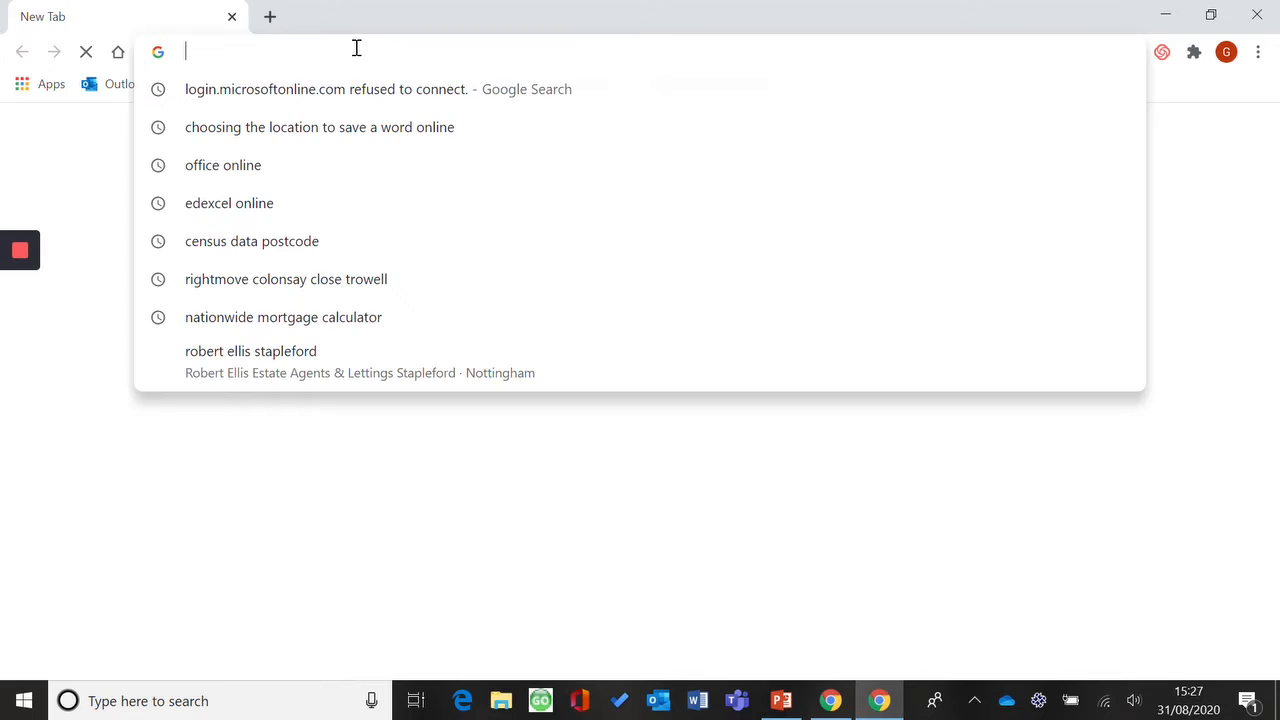
Go to office.com in the browser and open Forms from the list of Office 365 apps.
type("office.com")
key("Return")
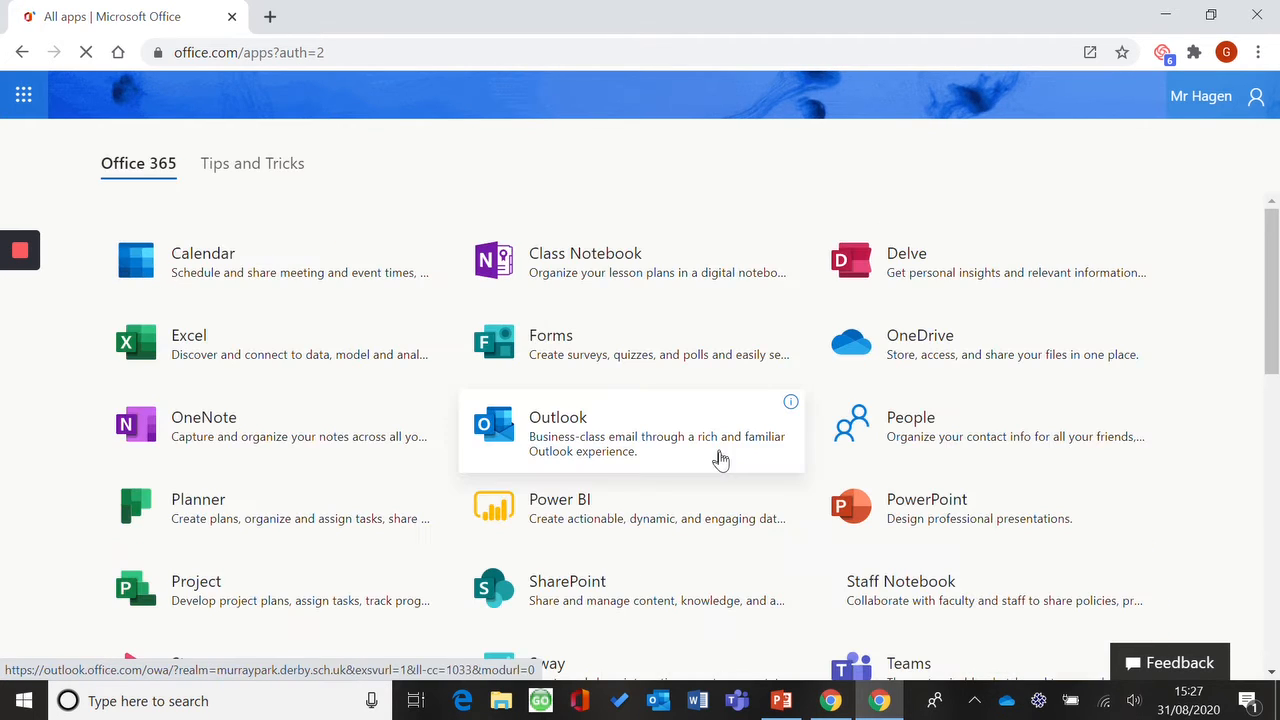
left_click_drag(1277, 224, 1277, 236)
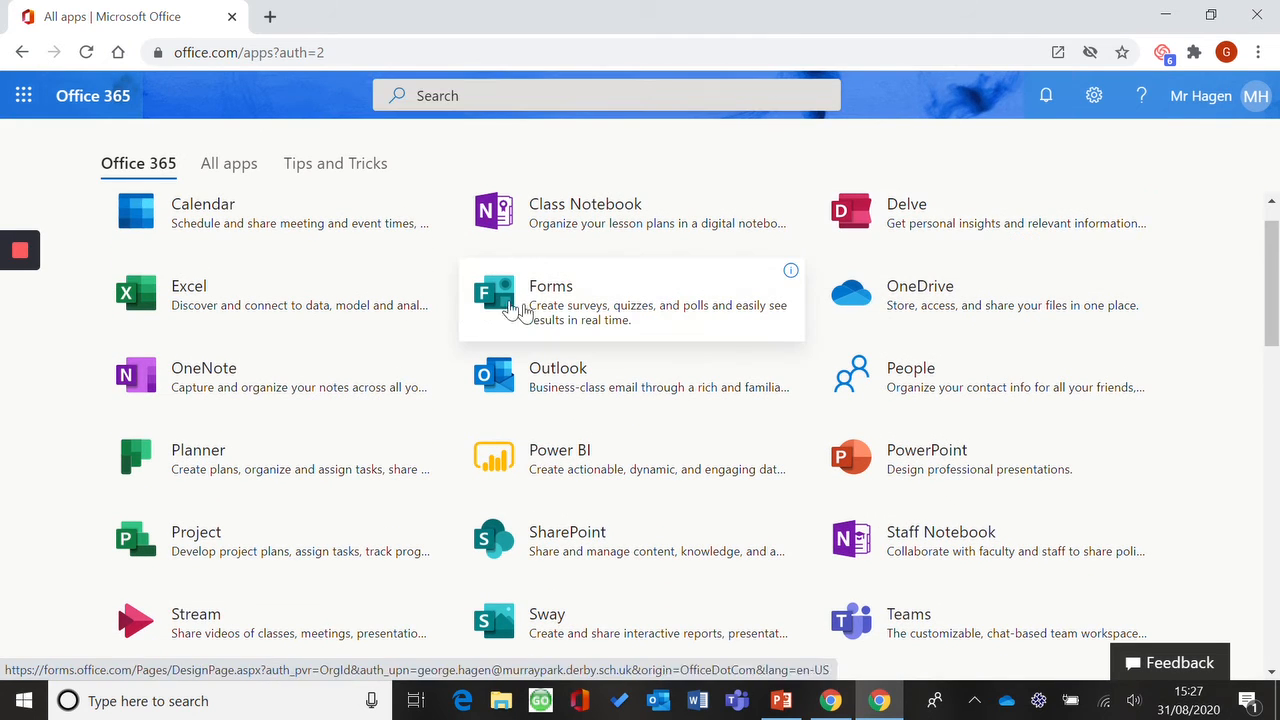
left_click(548, 290)
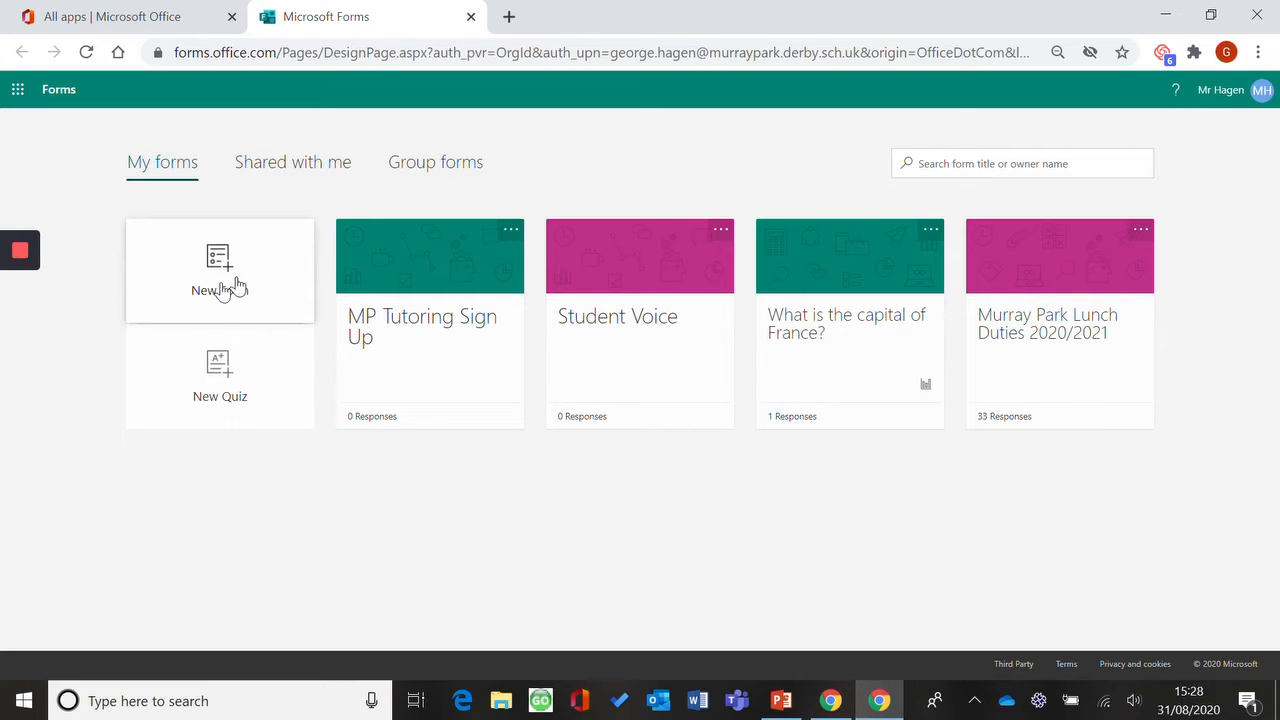
Create a new quiz and title it "Test Quiz".
left_click(214, 382)
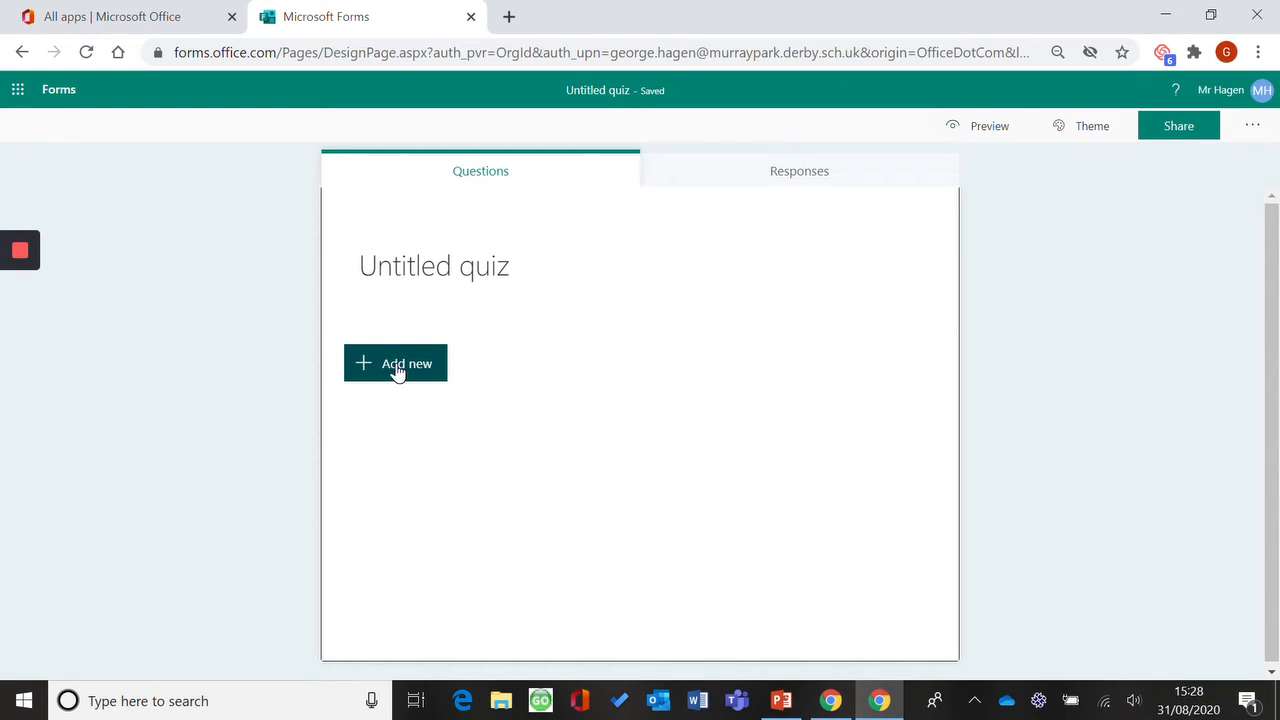
left_click(417, 284)
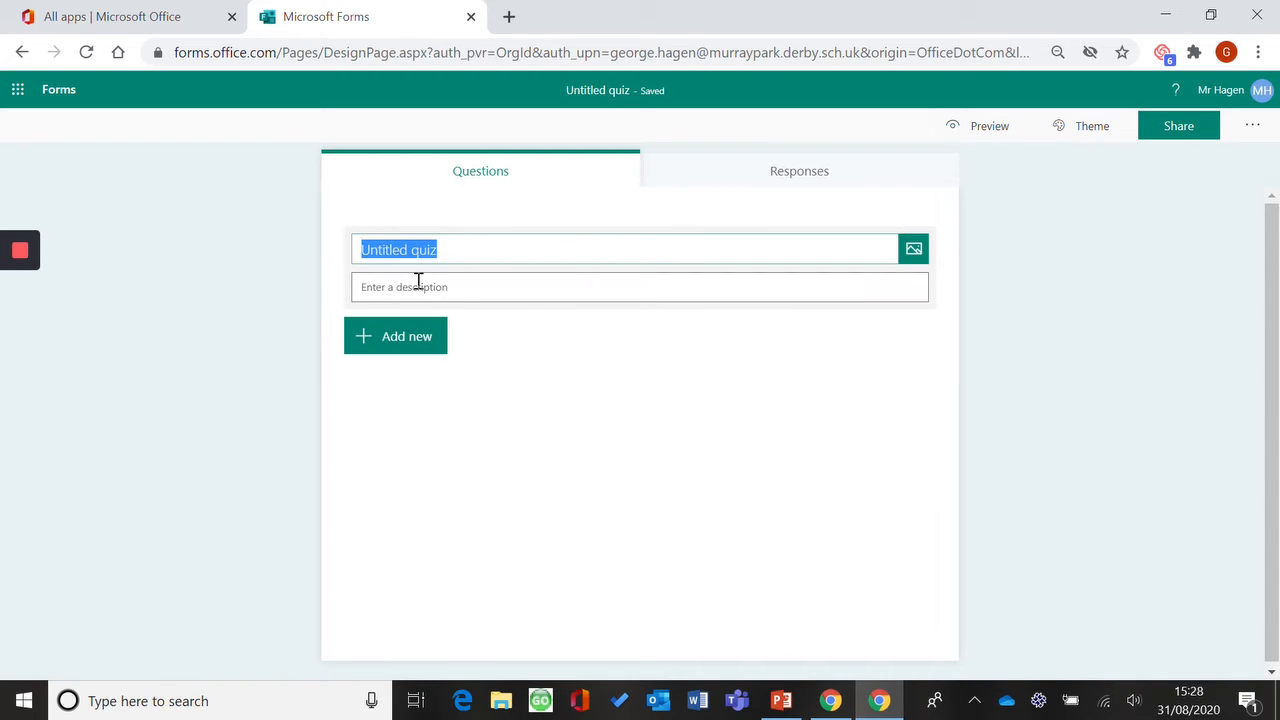
left_click(281, 283)
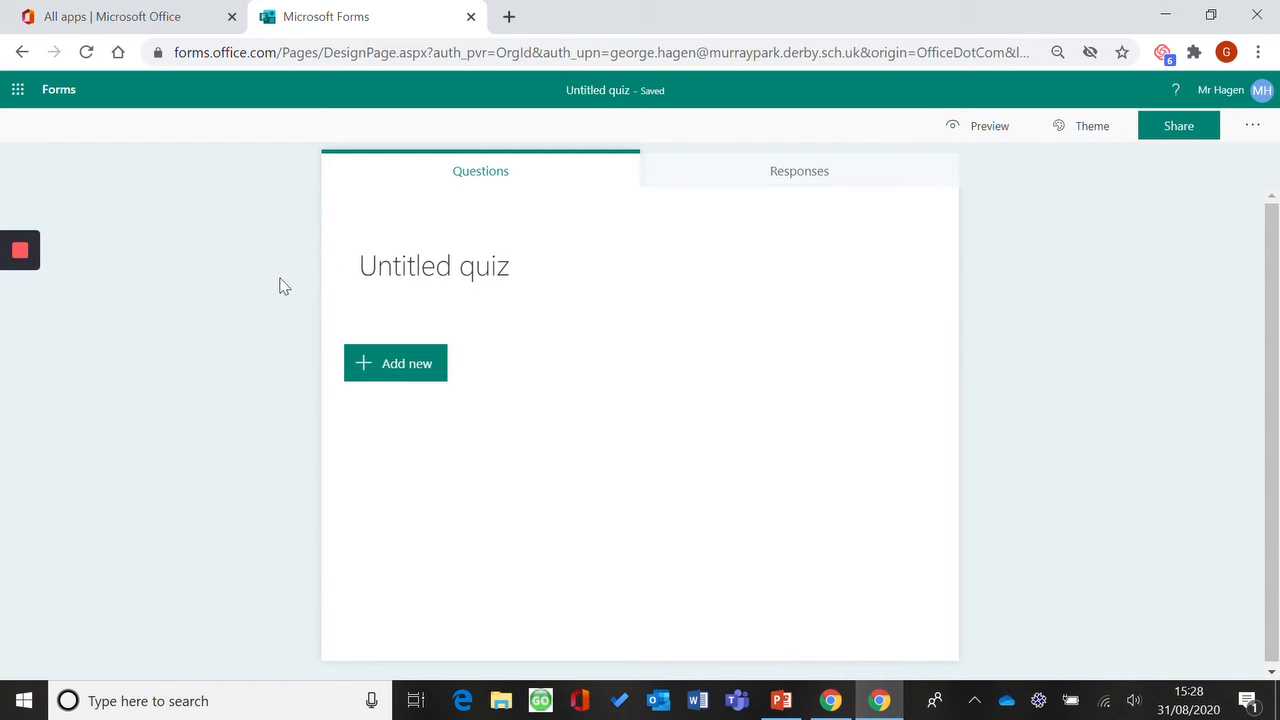
left_click(421, 265)
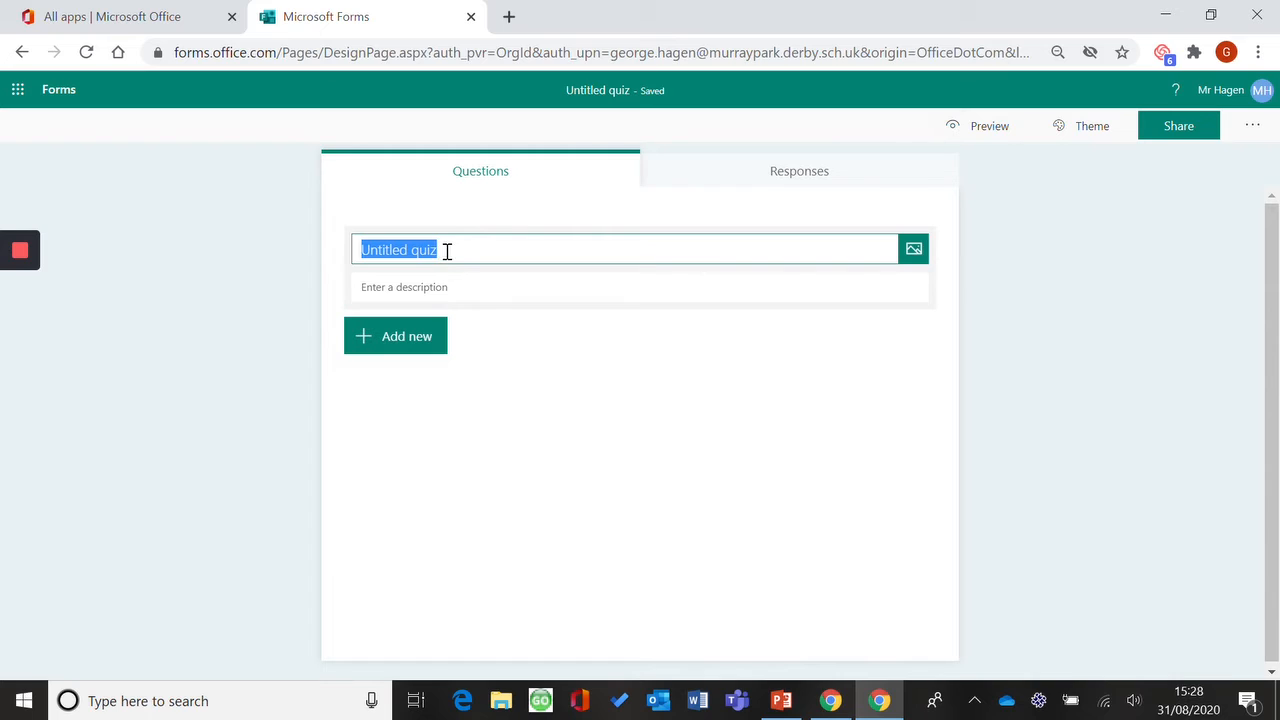
type("Test")
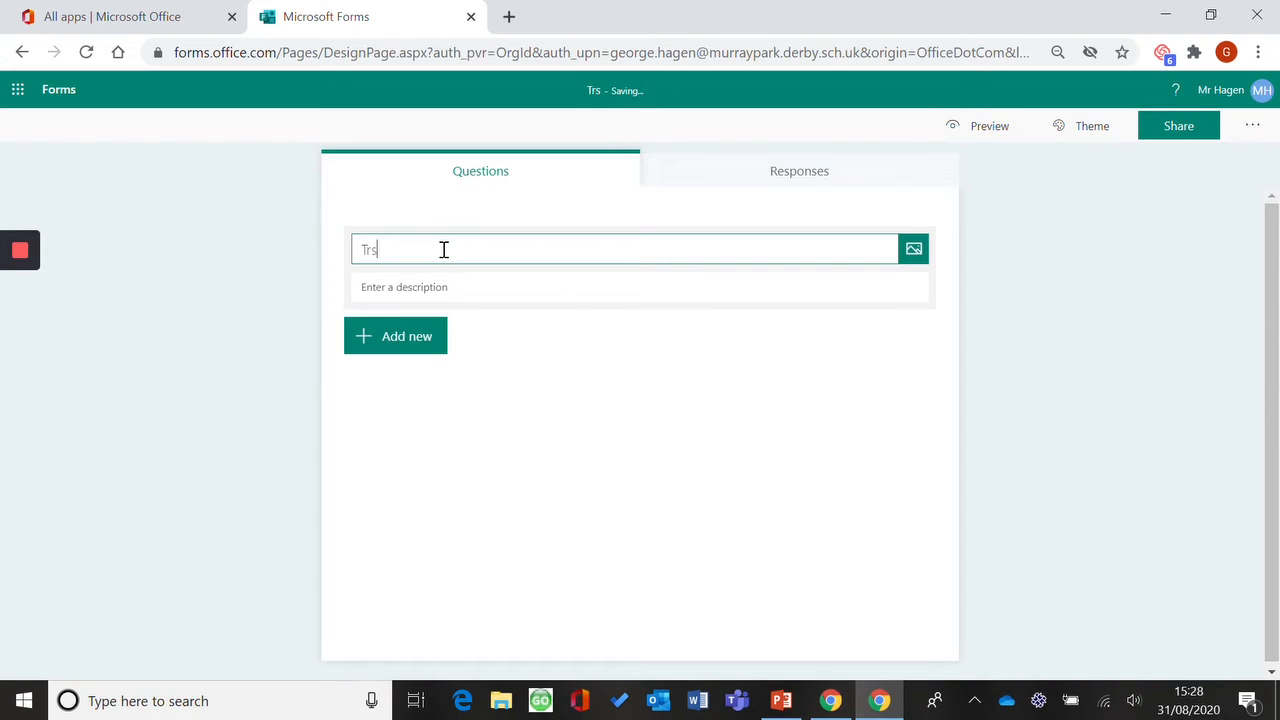
type(" Quiz")
left_click(266, 274)
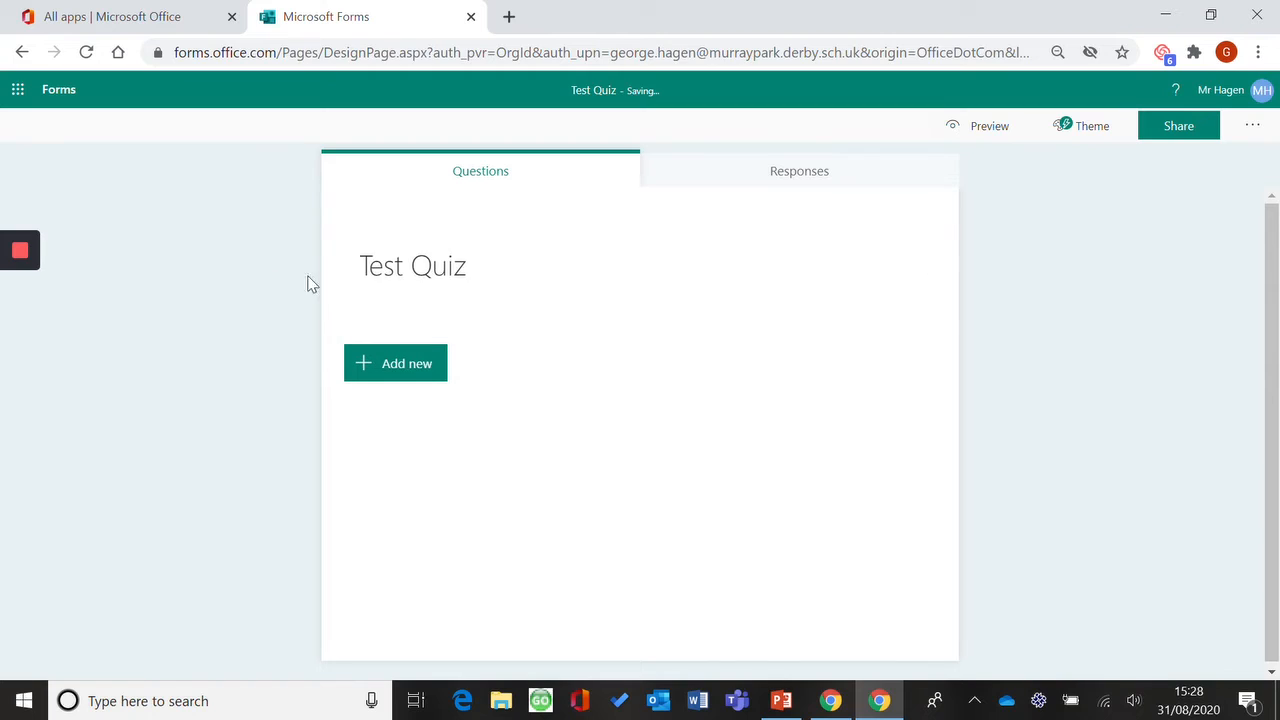
left_click(390, 274)
left_click(390, 290)
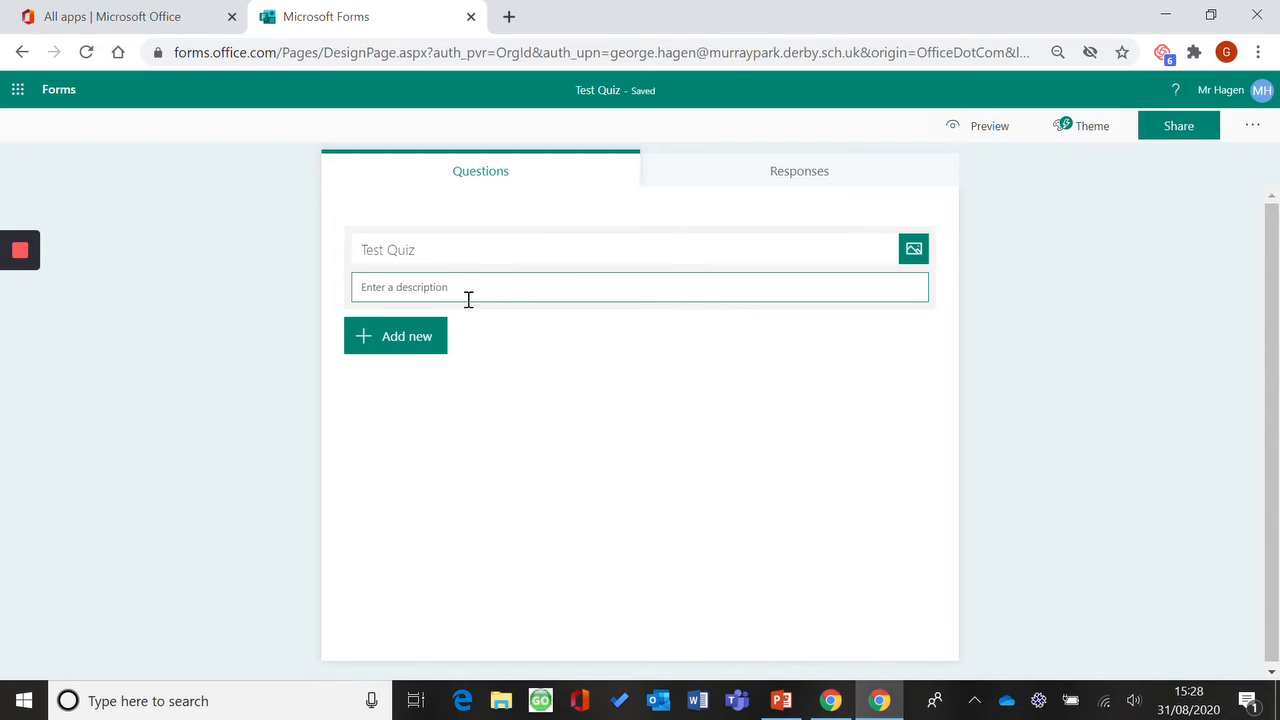
right_click(489, 337)
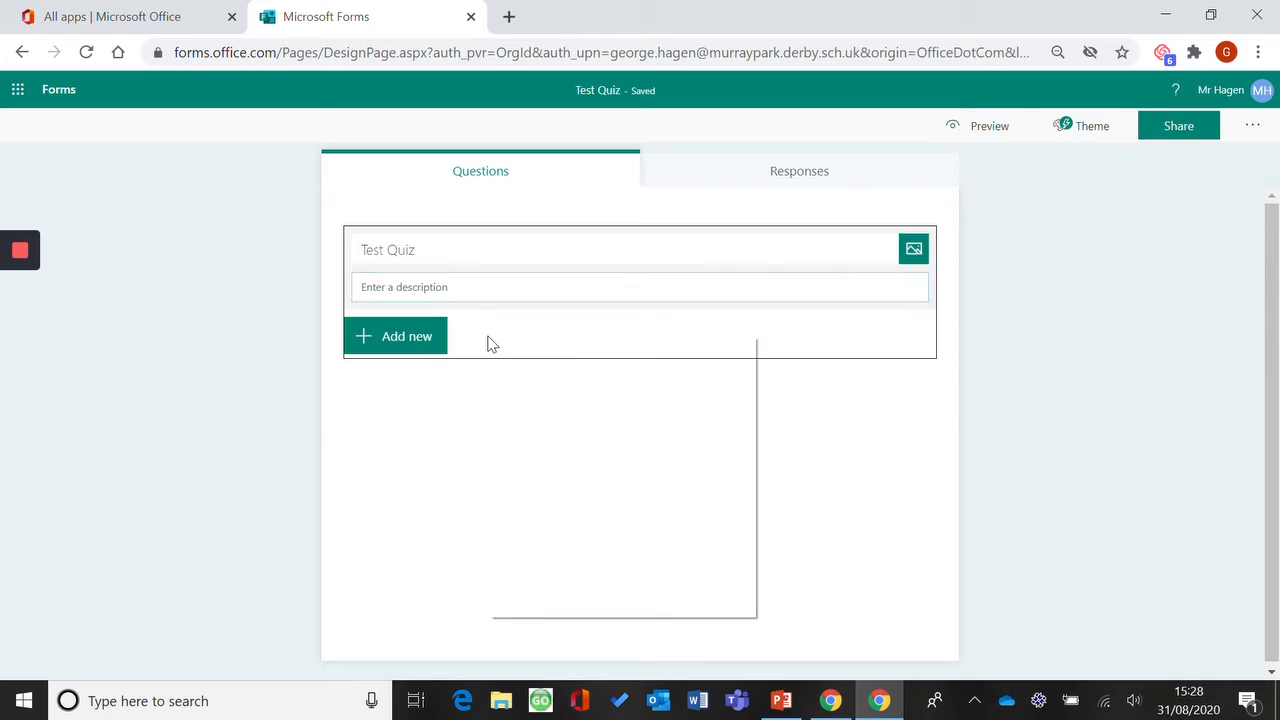
left_click(328, 419)
double_click(328, 419)
left_click(470, 450)
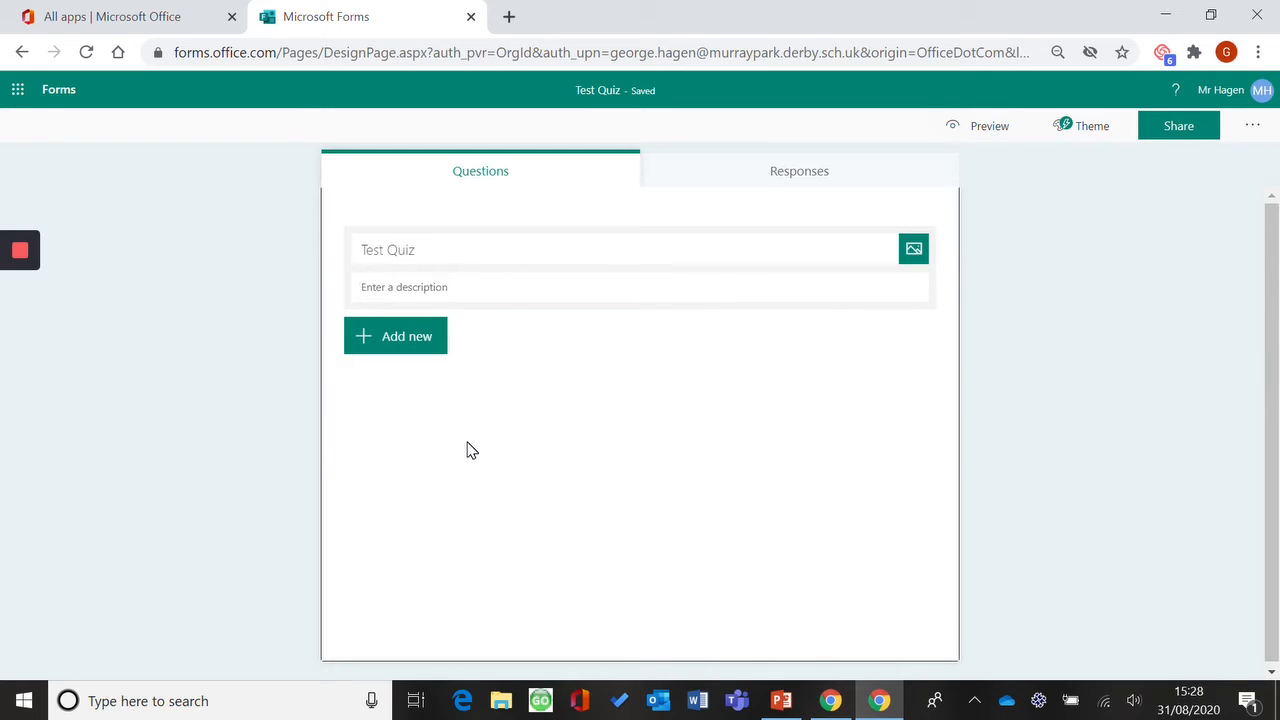
Examine the question types that can be added to the quiz, including the additional ones beyond the main four.
left_click(381, 342)
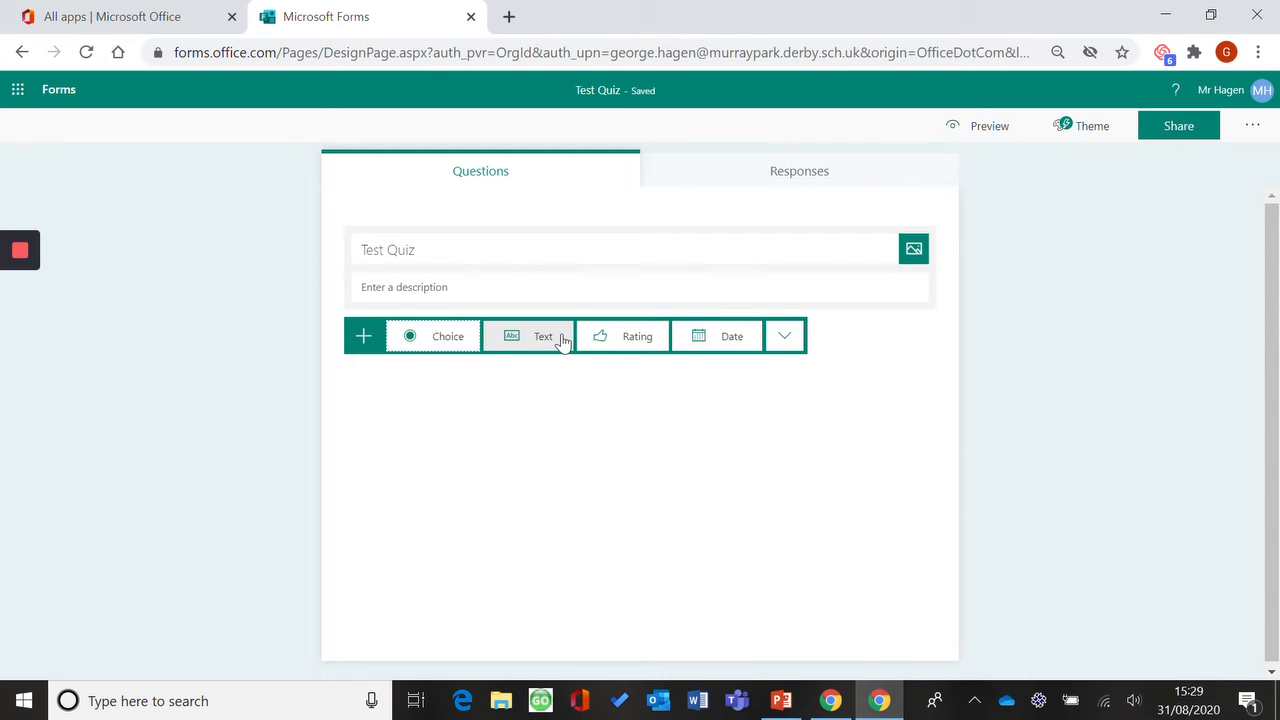
left_click(788, 340)
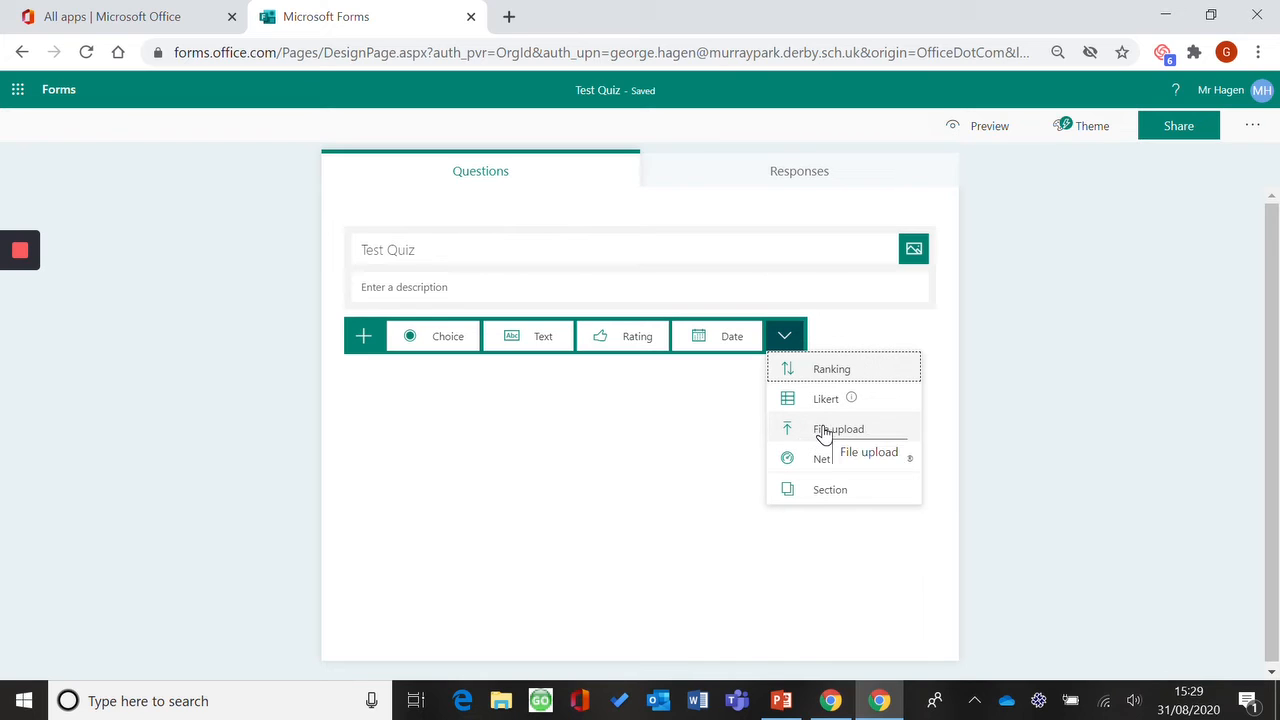
left_click(530, 454)
left_click(351, 350)
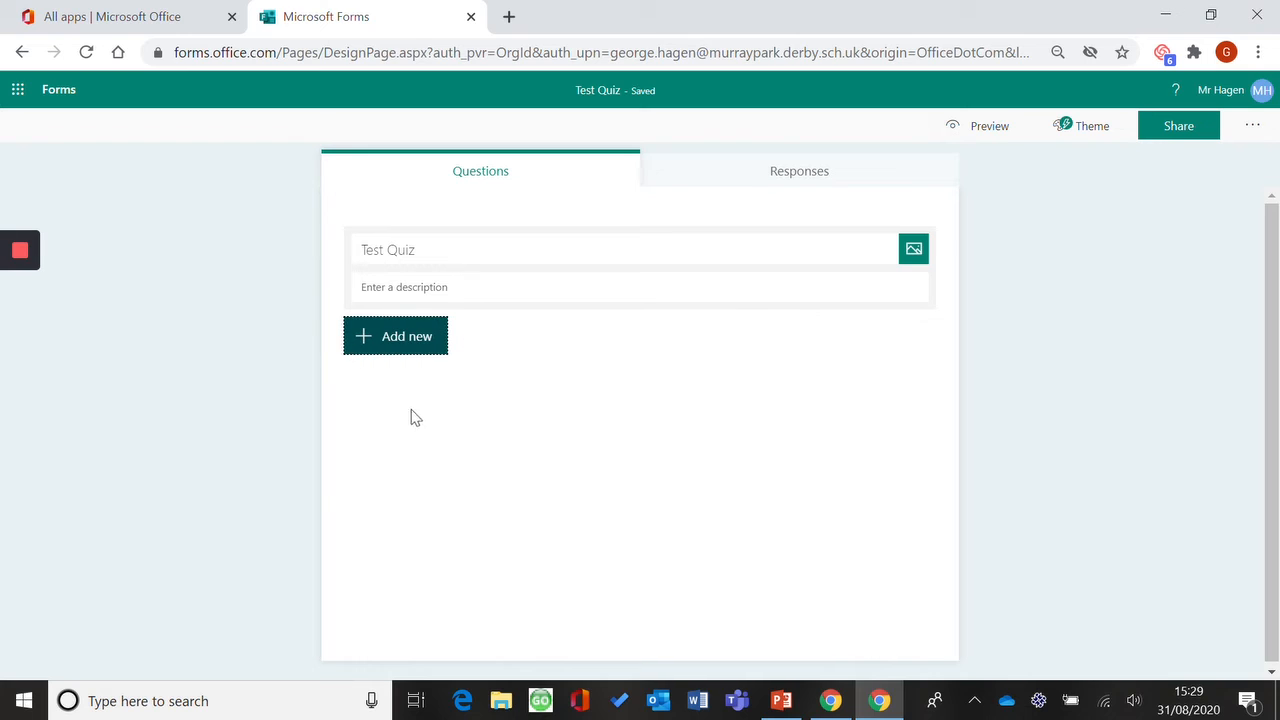
Add a Choice question to the quiz with the text "What is the capital of France?".
left_click(403, 346)
left_click(361, 352)
left_click(365, 345)
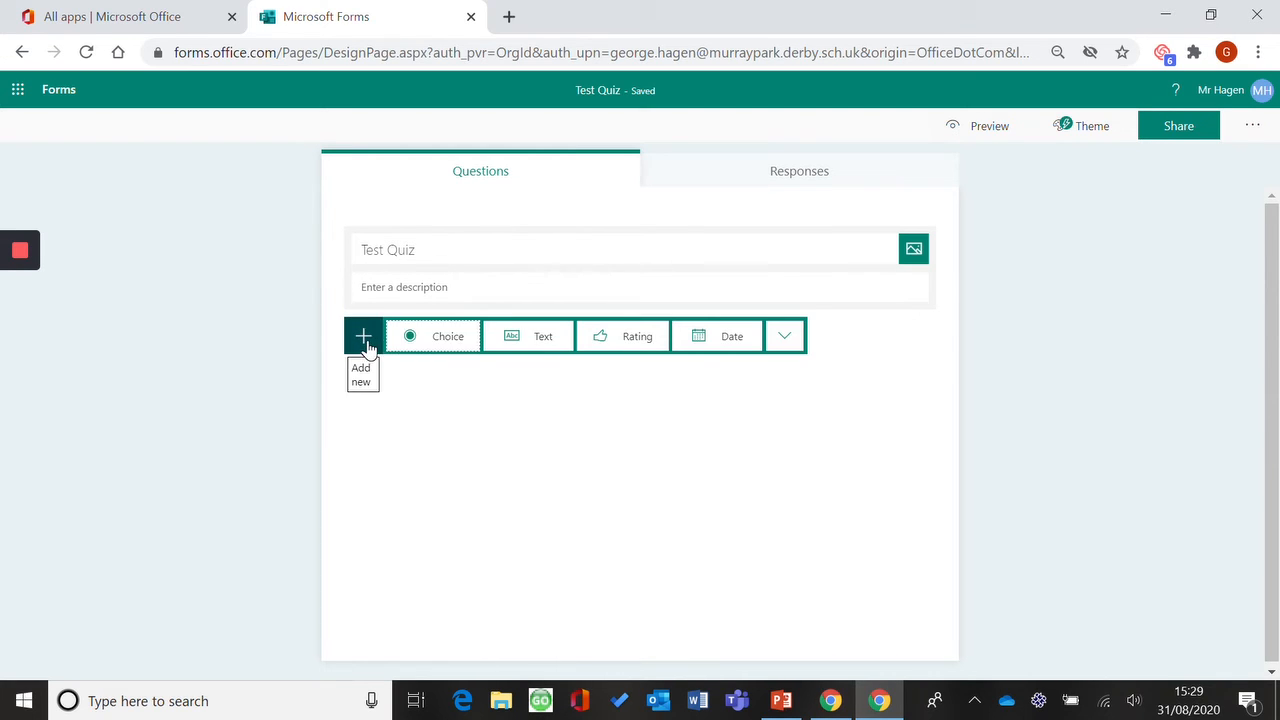
left_click(428, 340)
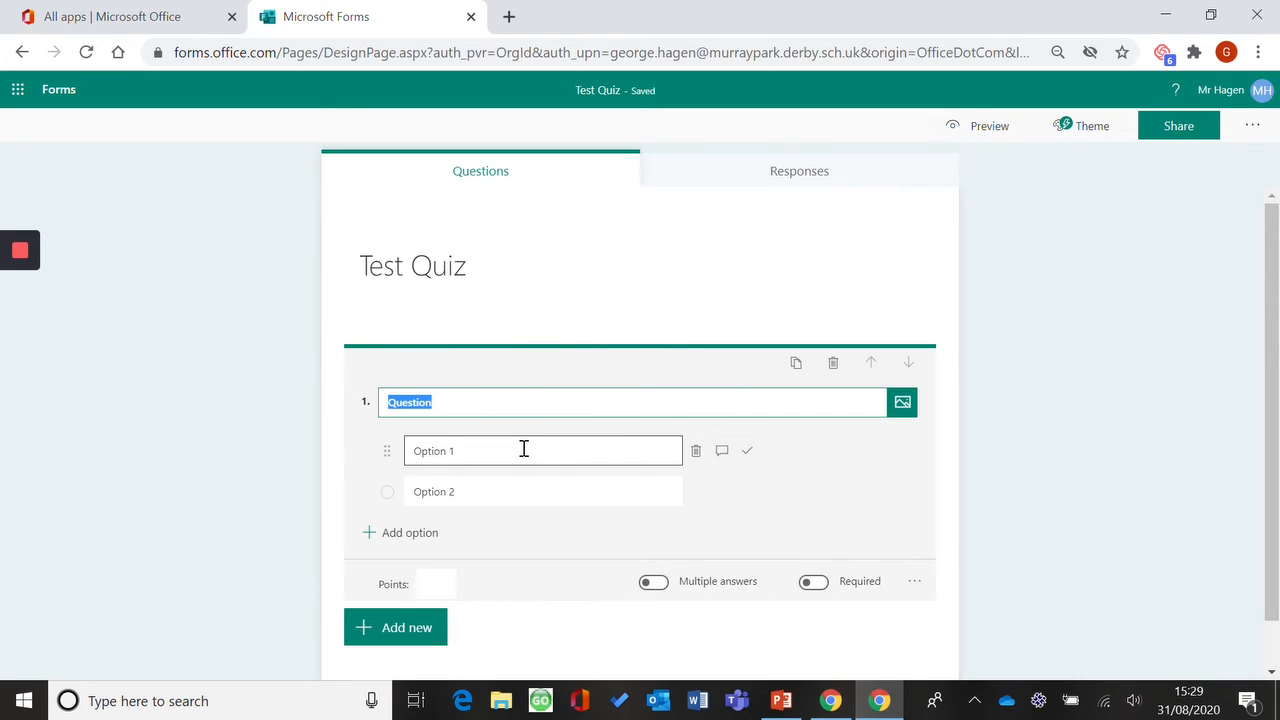
left_click(414, 403)
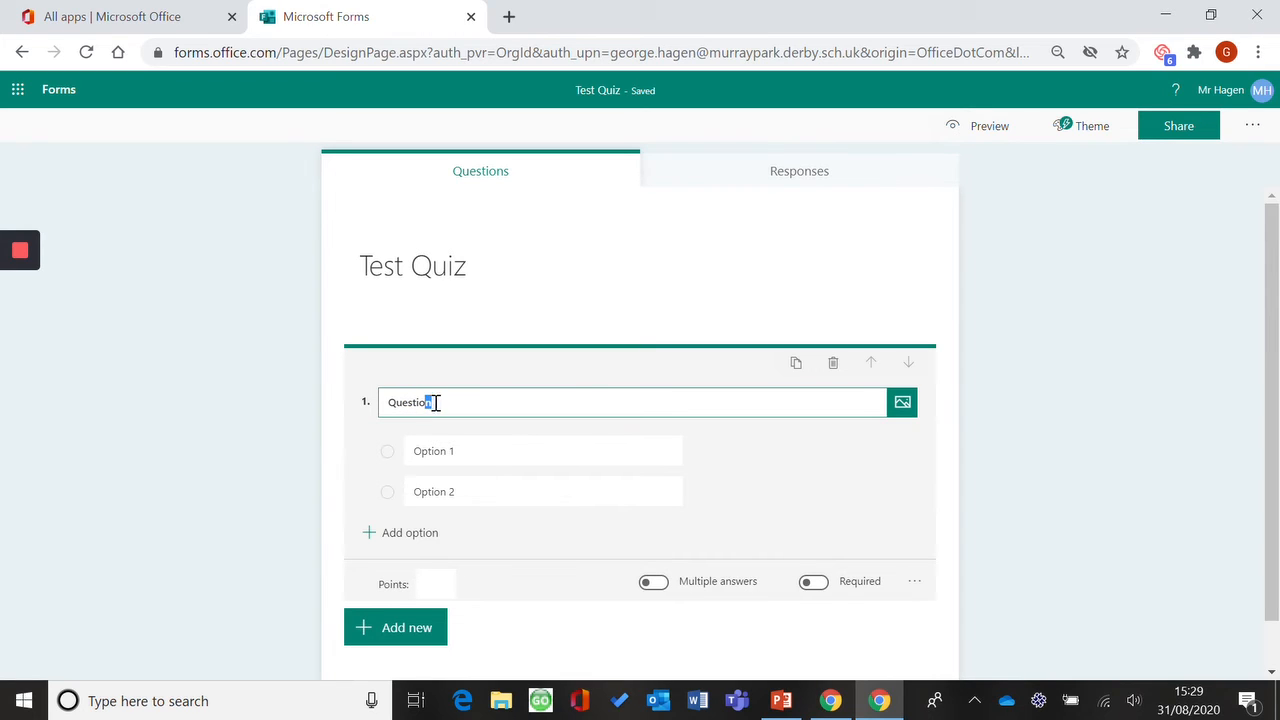
left_click_drag(452, 402, 389, 403)
type("WHa")
key("BackSpace")
type("hat is the capital of France?")
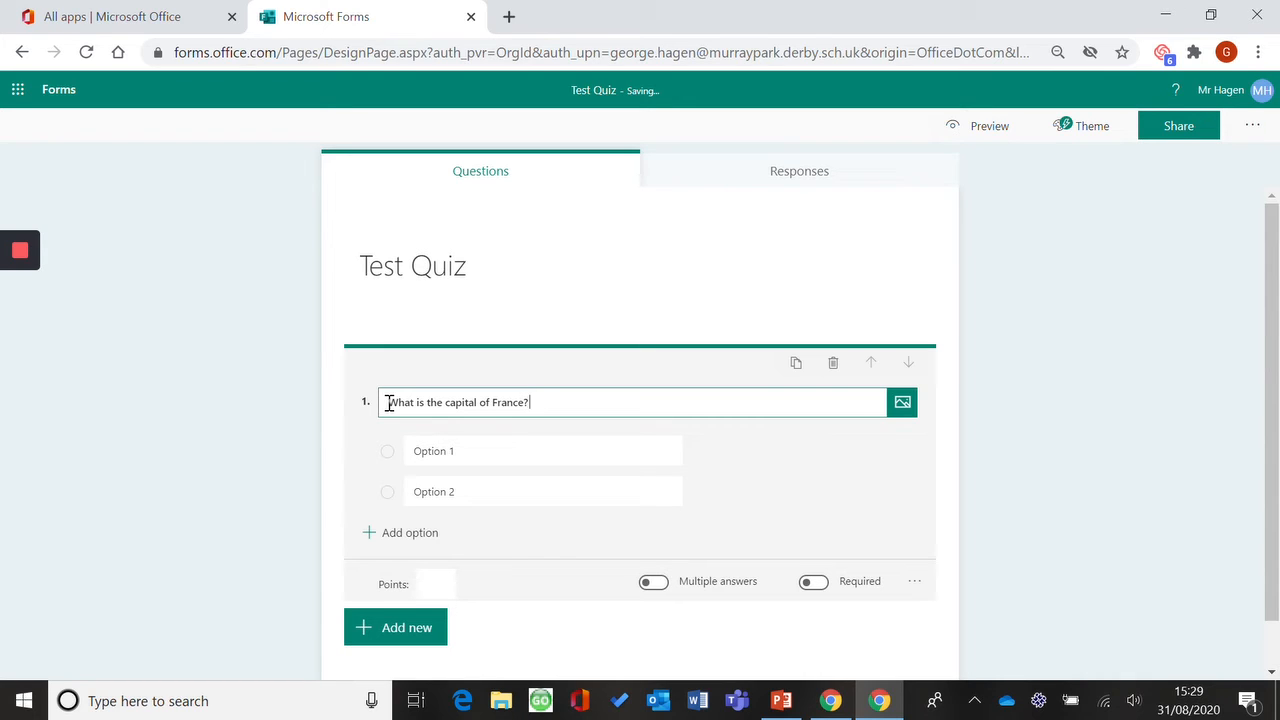
Name the first two answer options of the question "Madrid" and "Paris".
left_click(440, 456)
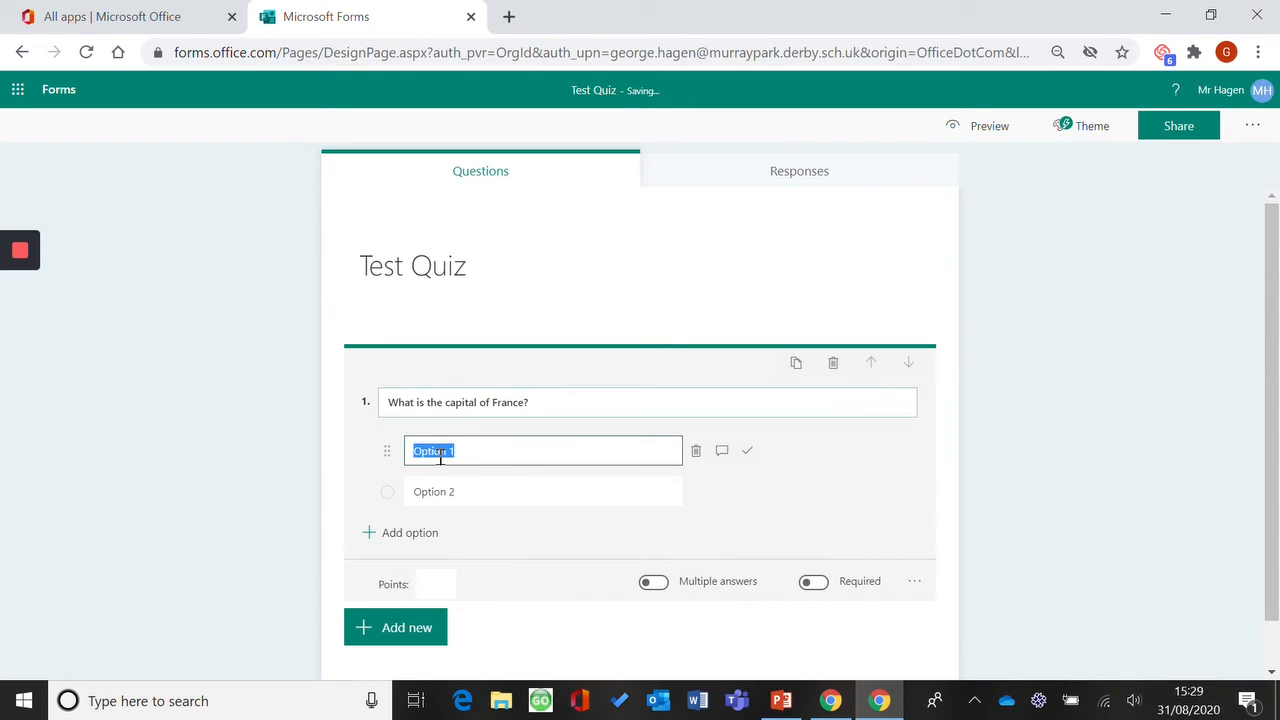
type("Mad")
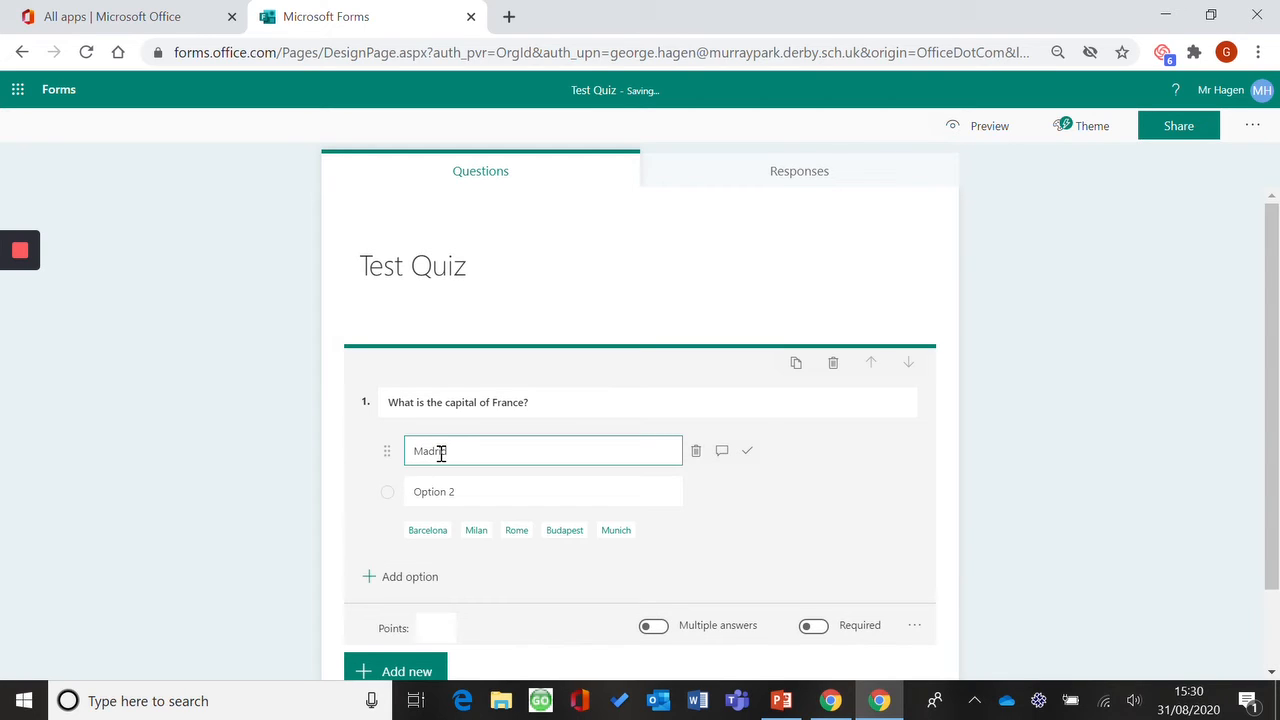
type("rid")
left_click(440, 492)
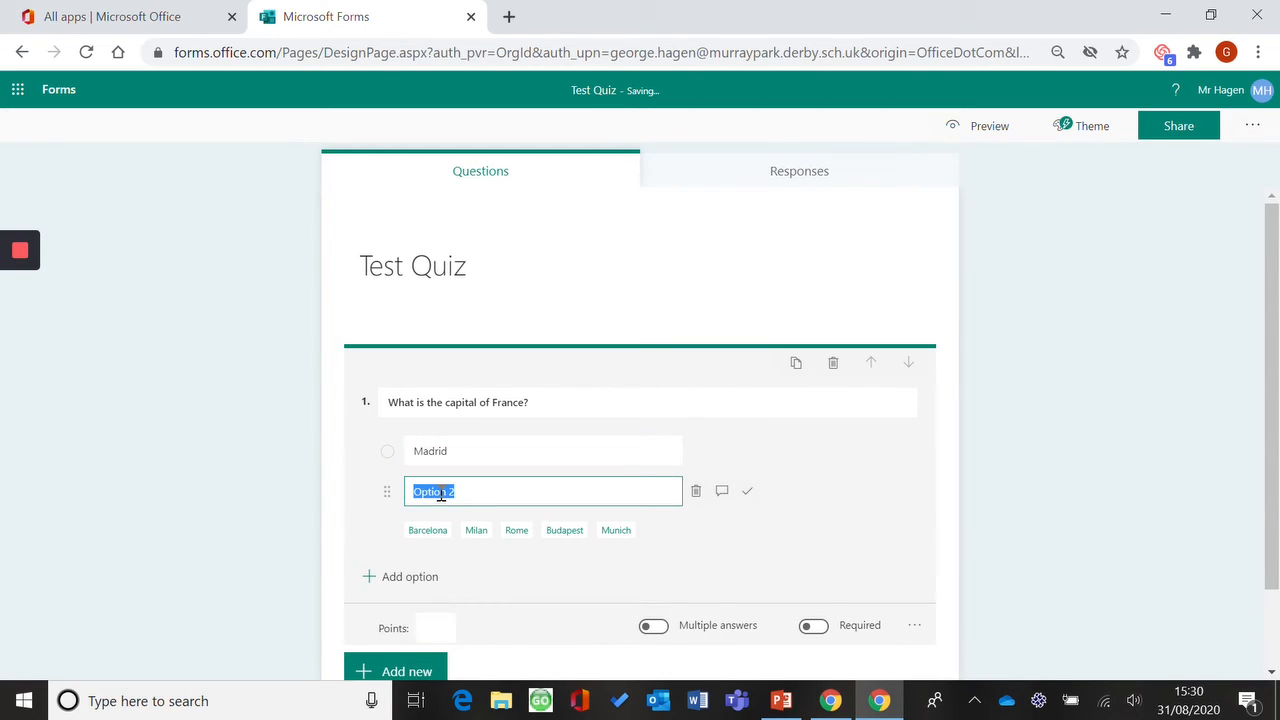
key("BackSpace")
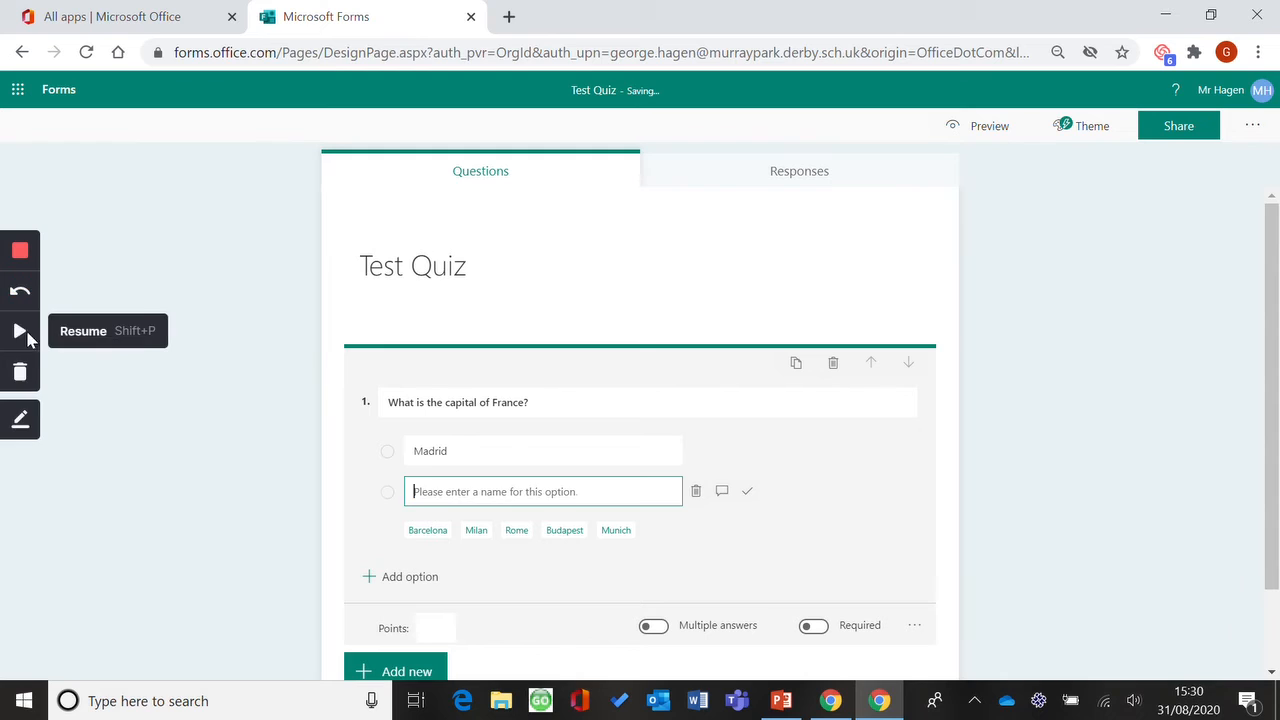
left_click(26, 334)
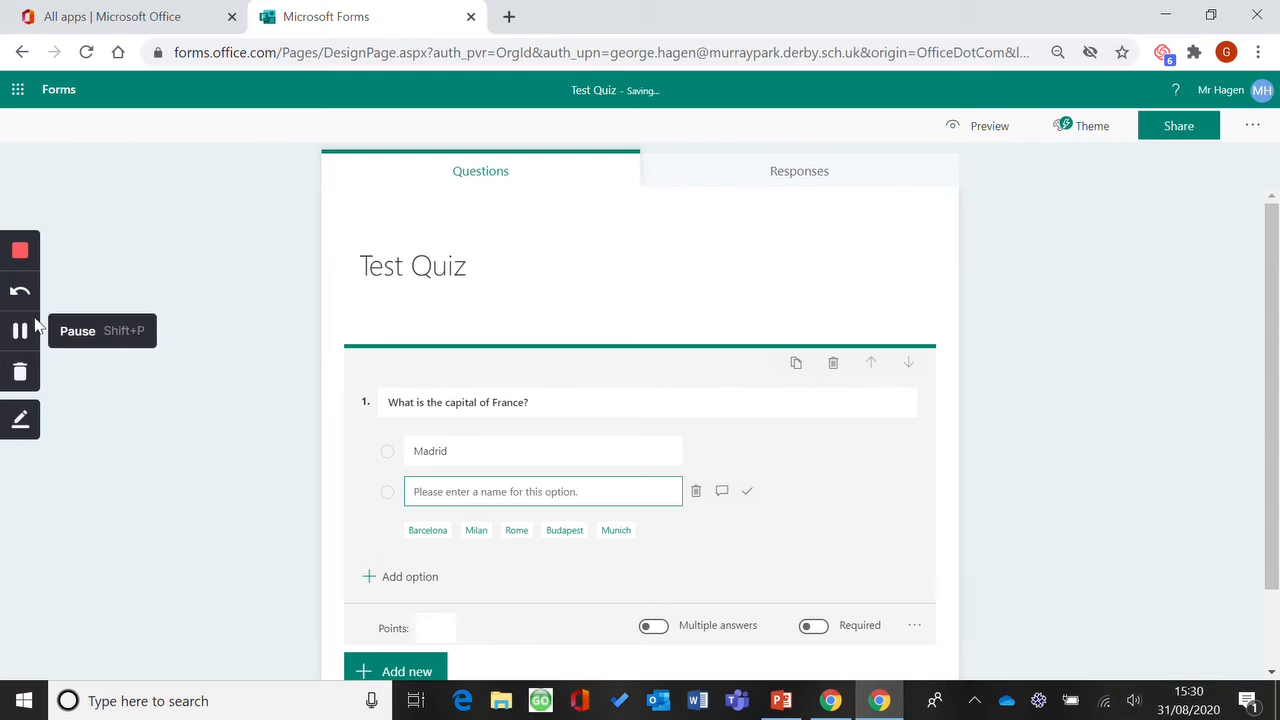
type("a")
key("BackSpace")
type("Paris")
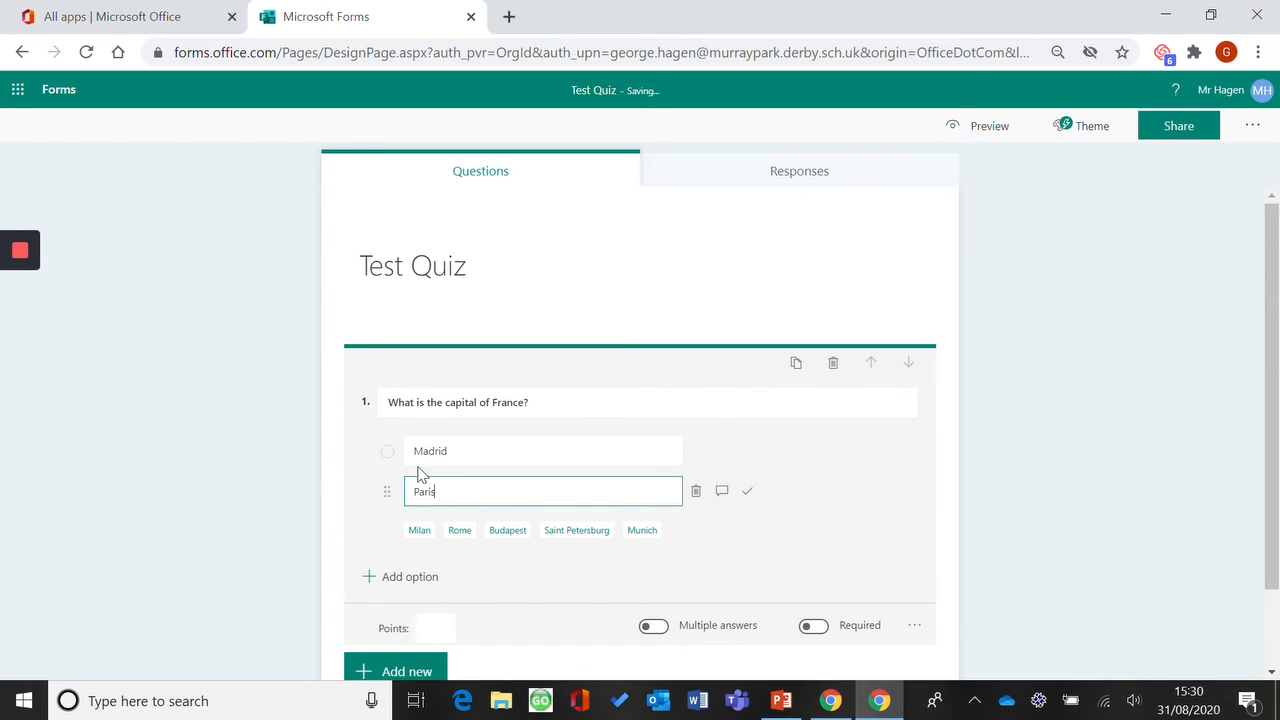
Add two more answer options to the question, named "London" and "Derby".
left_click(398, 579)
left_click(392, 620)
left_click(457, 532)
type("Lo")
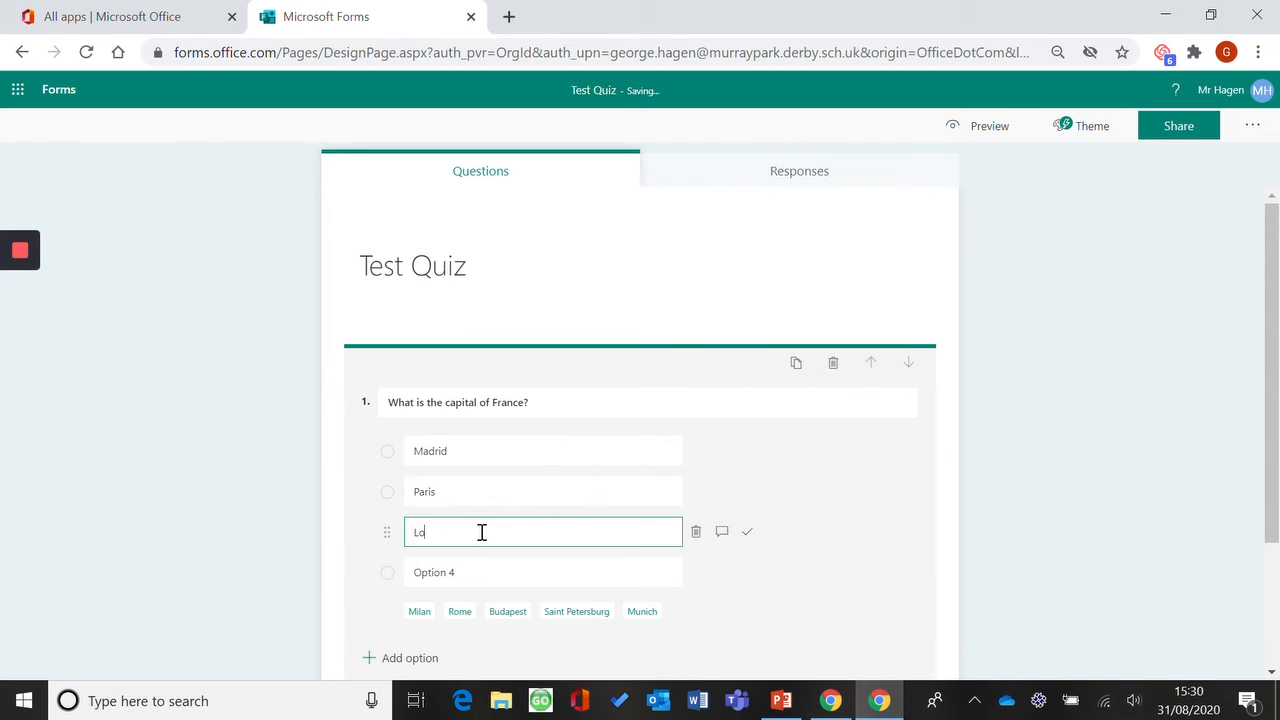
type("ndon")
left_click(443, 566)
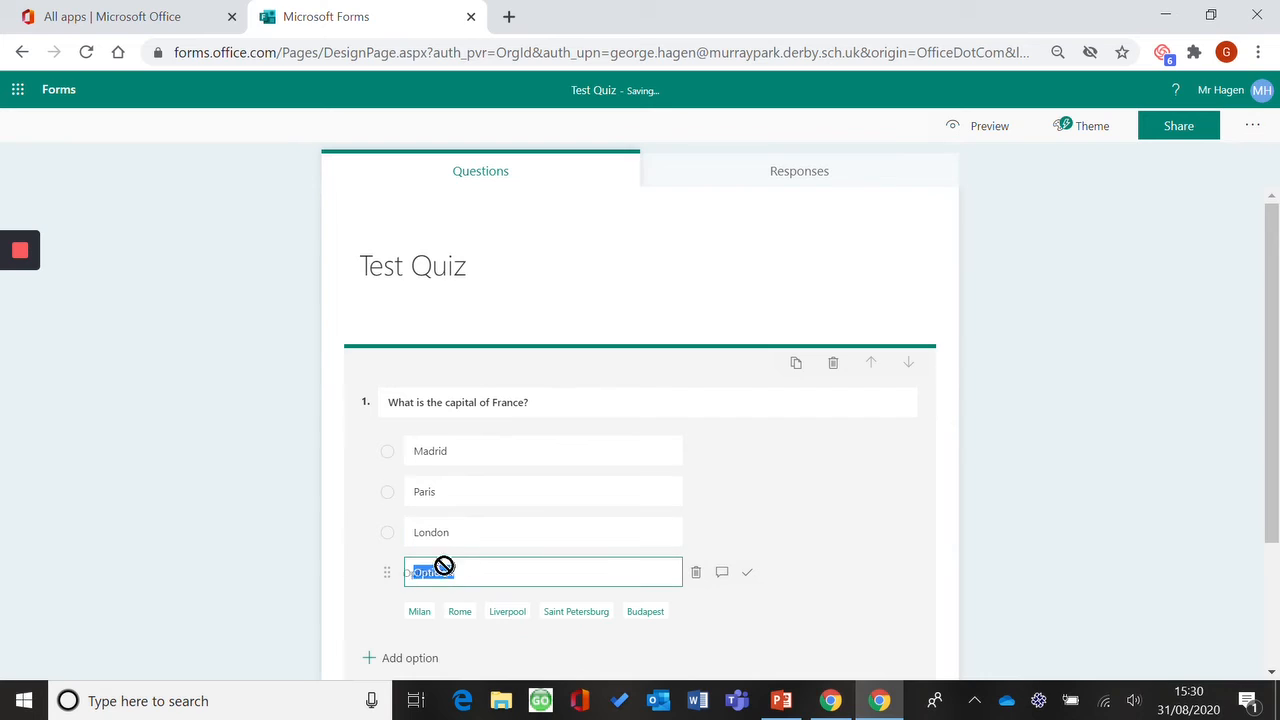
type("Derby")
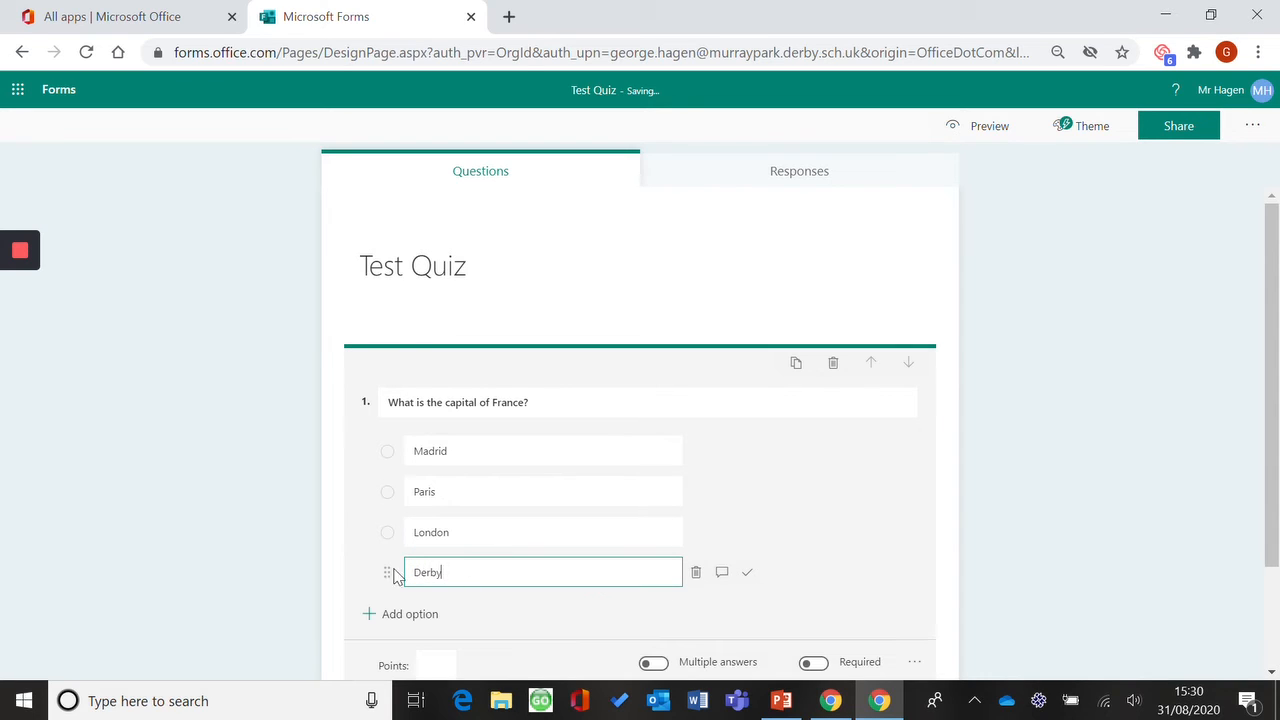
left_click(354, 586)
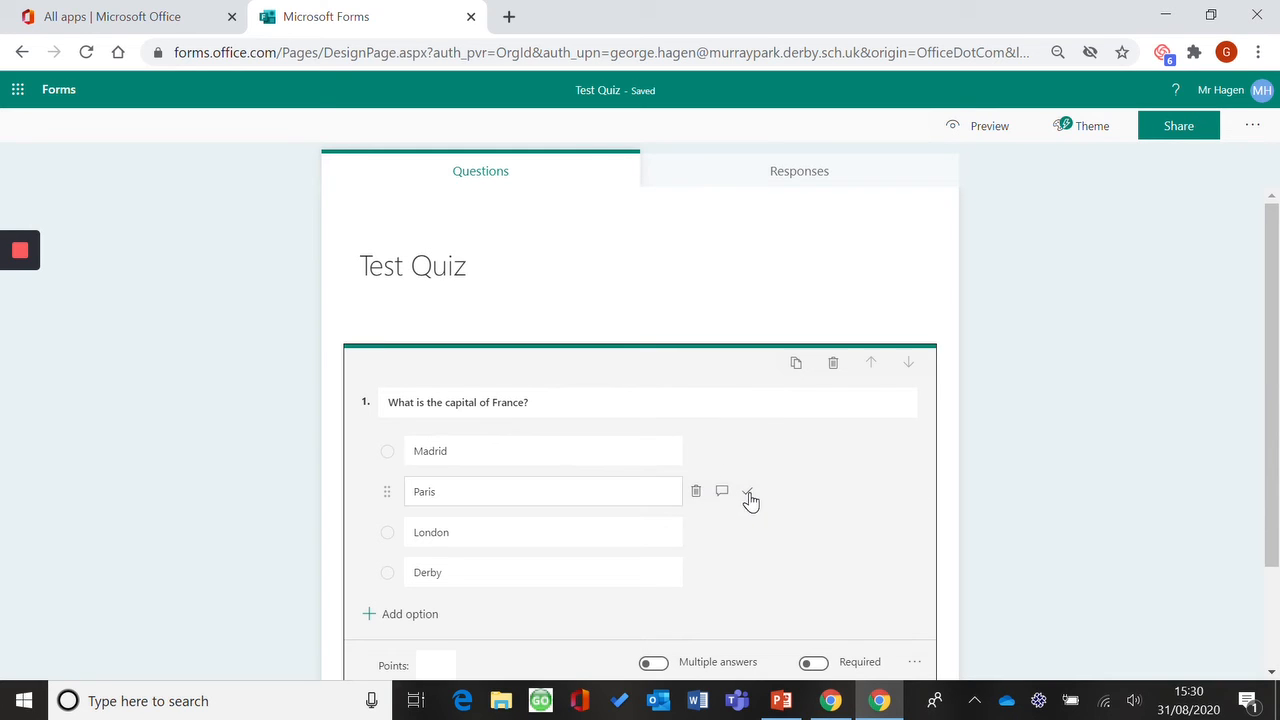
Mark Paris as the correct answer and close the question for editing.
left_click(748, 494)
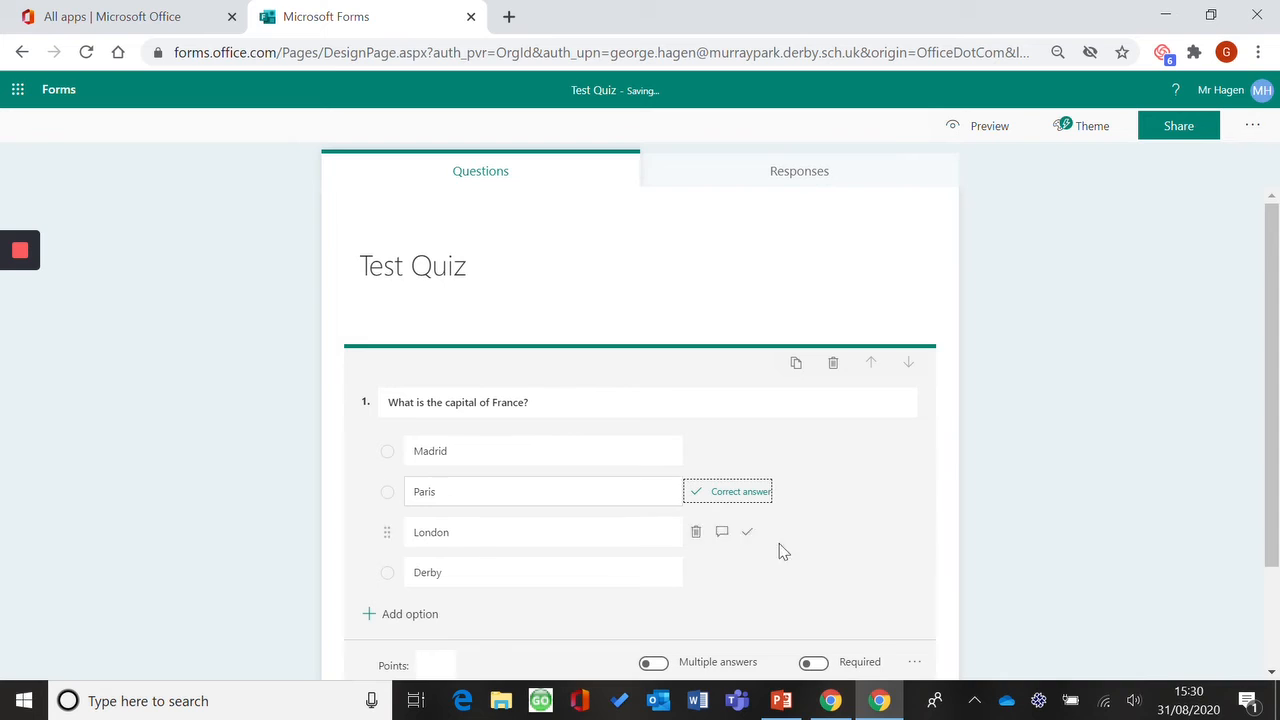
left_click(998, 549)
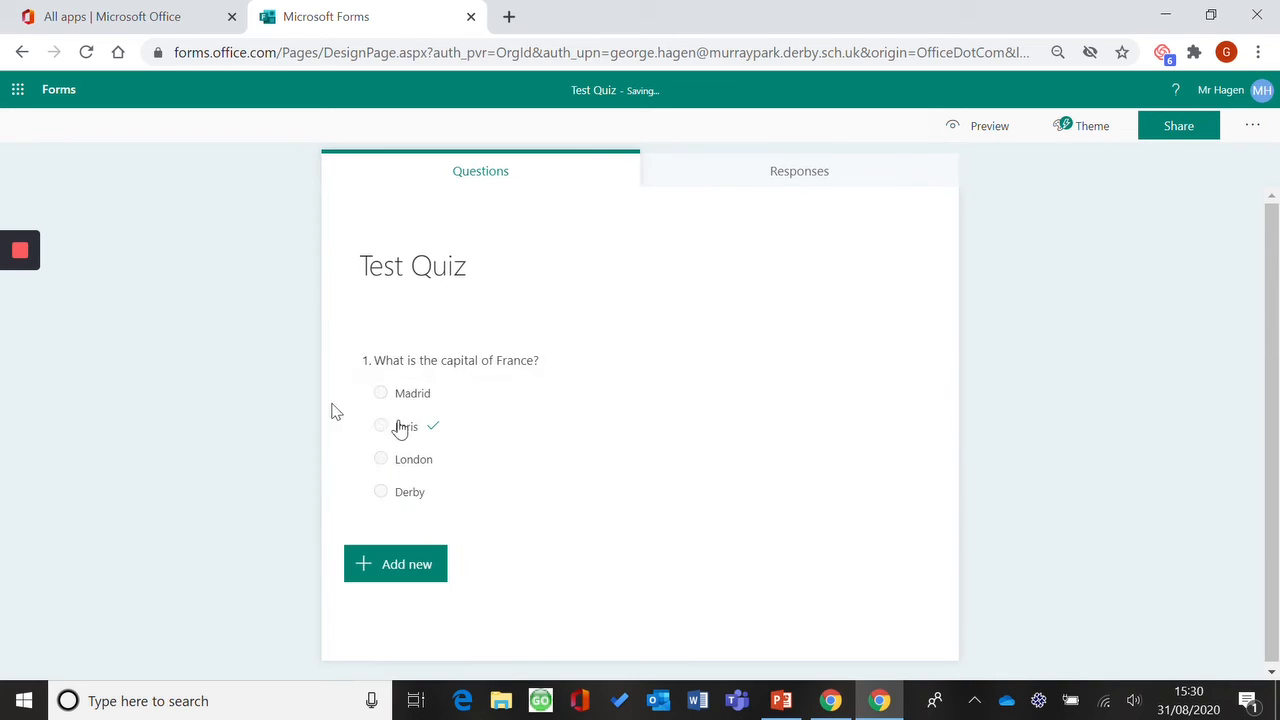
Reopen the capital of France question, switch multiple answers on and back off, and make the question required.
left_click(549, 462)
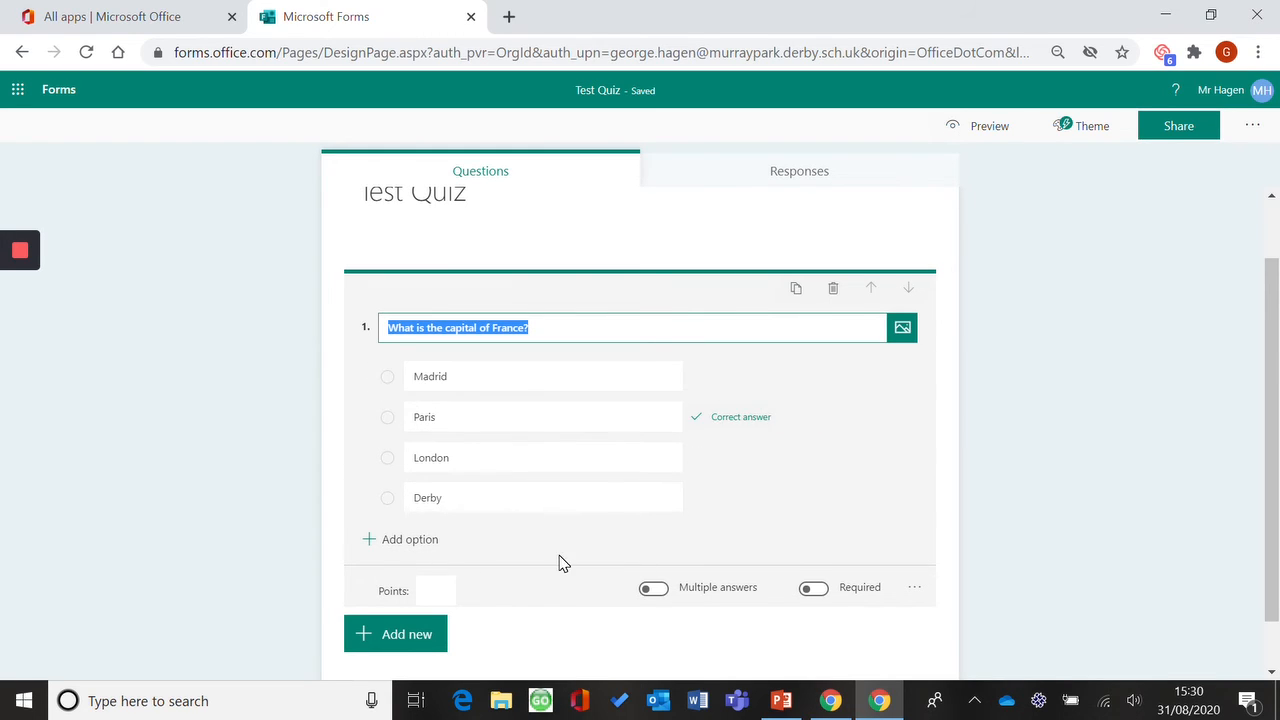
left_click(655, 598)
left_click(655, 597)
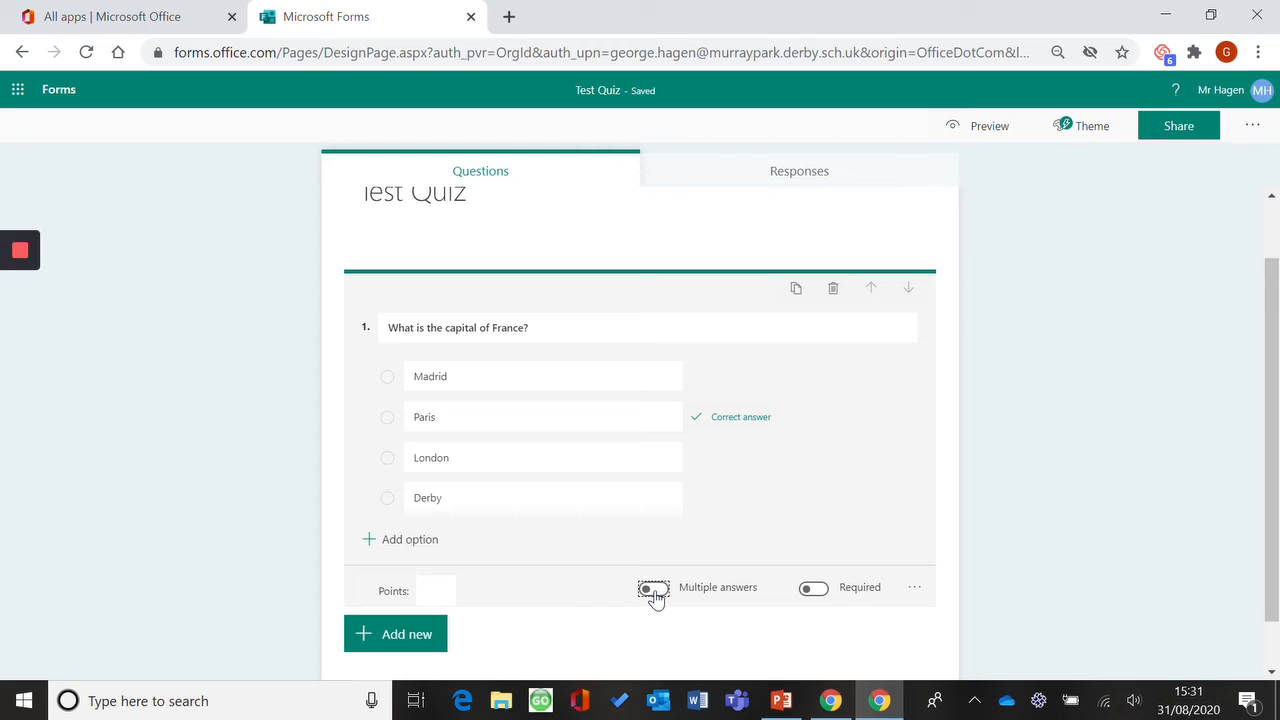
left_click(810, 596)
left_click(810, 596)
left_click(815, 594)
left_click(270, 444)
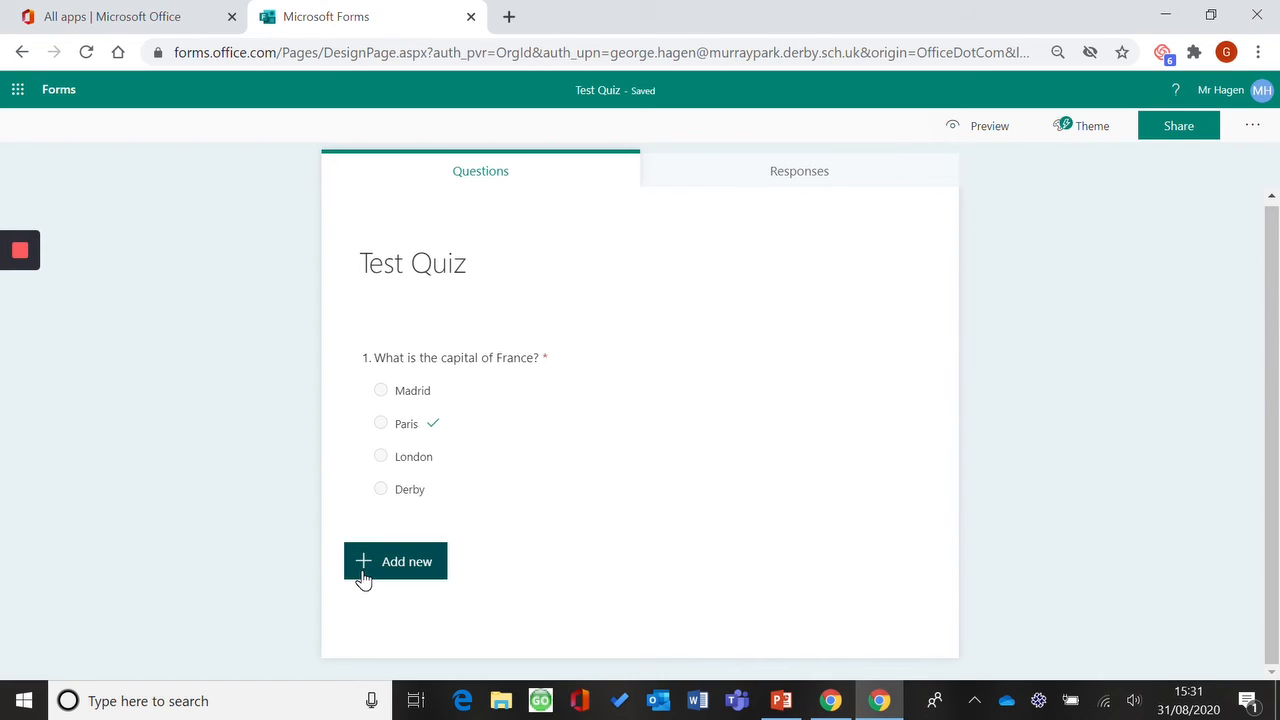
Add a text question reading "What is the capital of France" below the multiple-choice question.
left_click(362, 577)
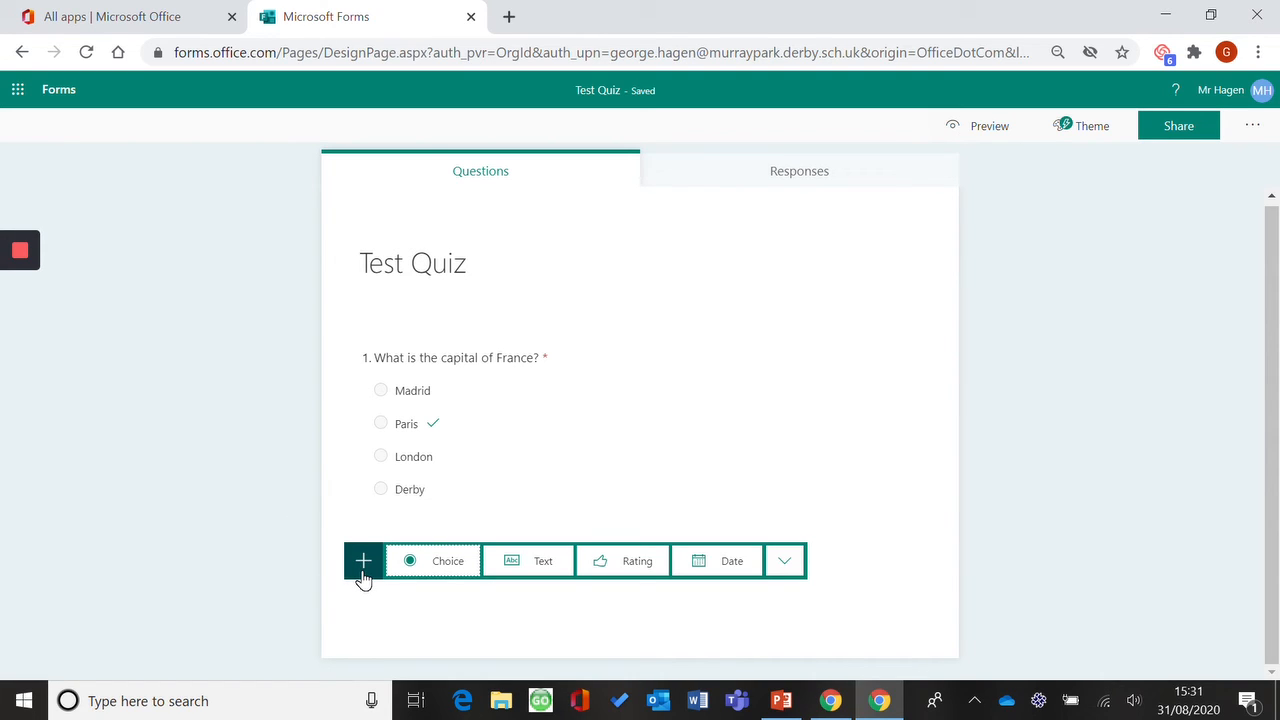
left_click(543, 565)
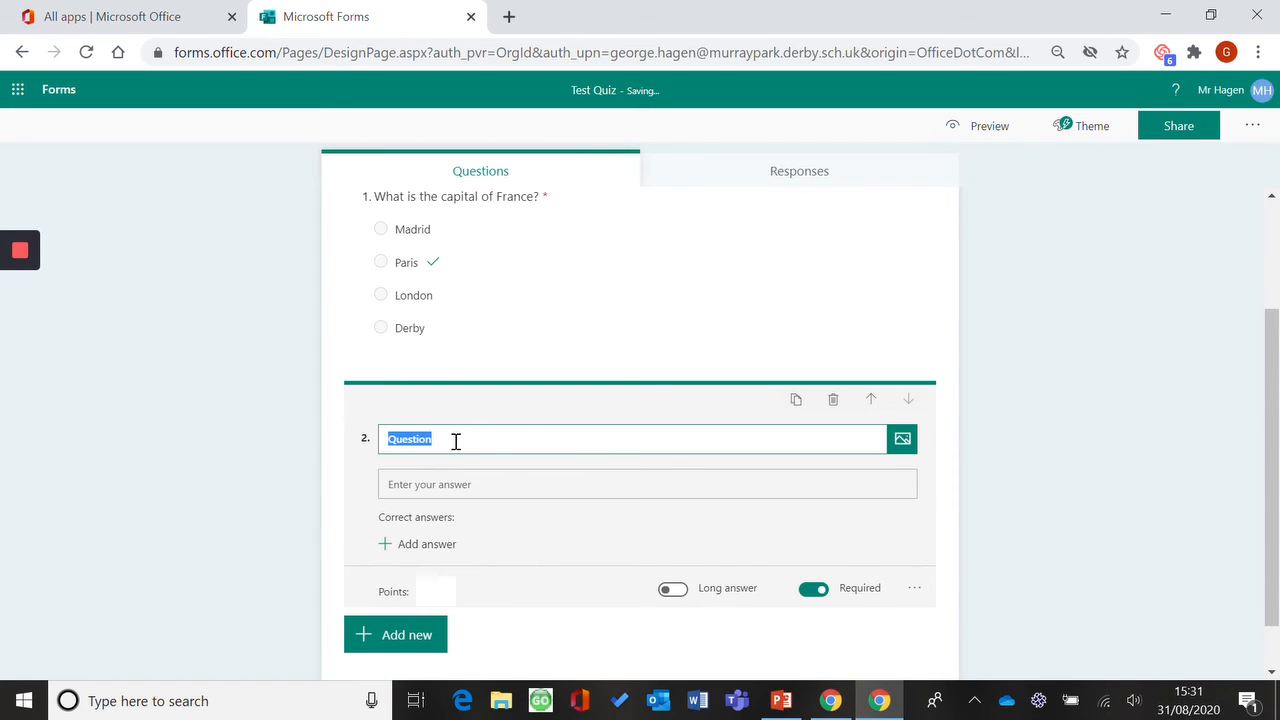
type("What is the")
key("BackSpace")
key("BackSpace")
type("r")
key("BackSpace")
type("he capital of France")
left_click(364, 492)
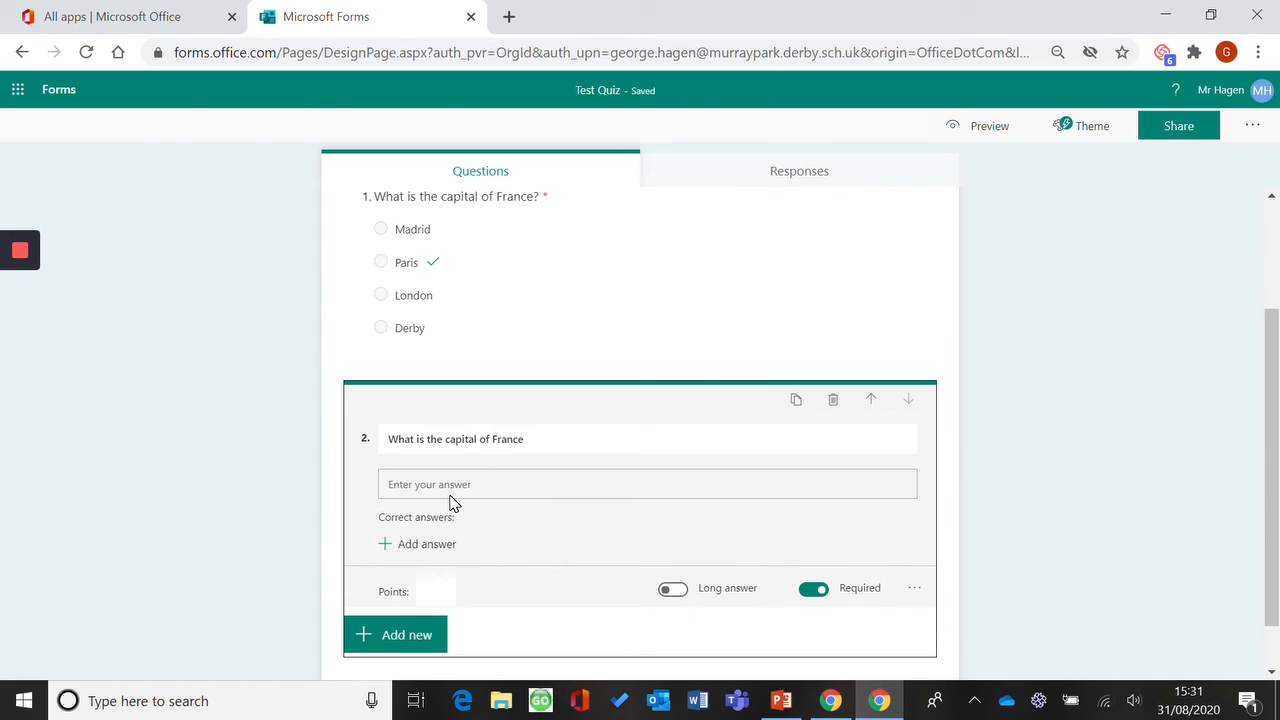
Add "Paris" as a correct answer to the text question and close the question for editing.
left_click(396, 544)
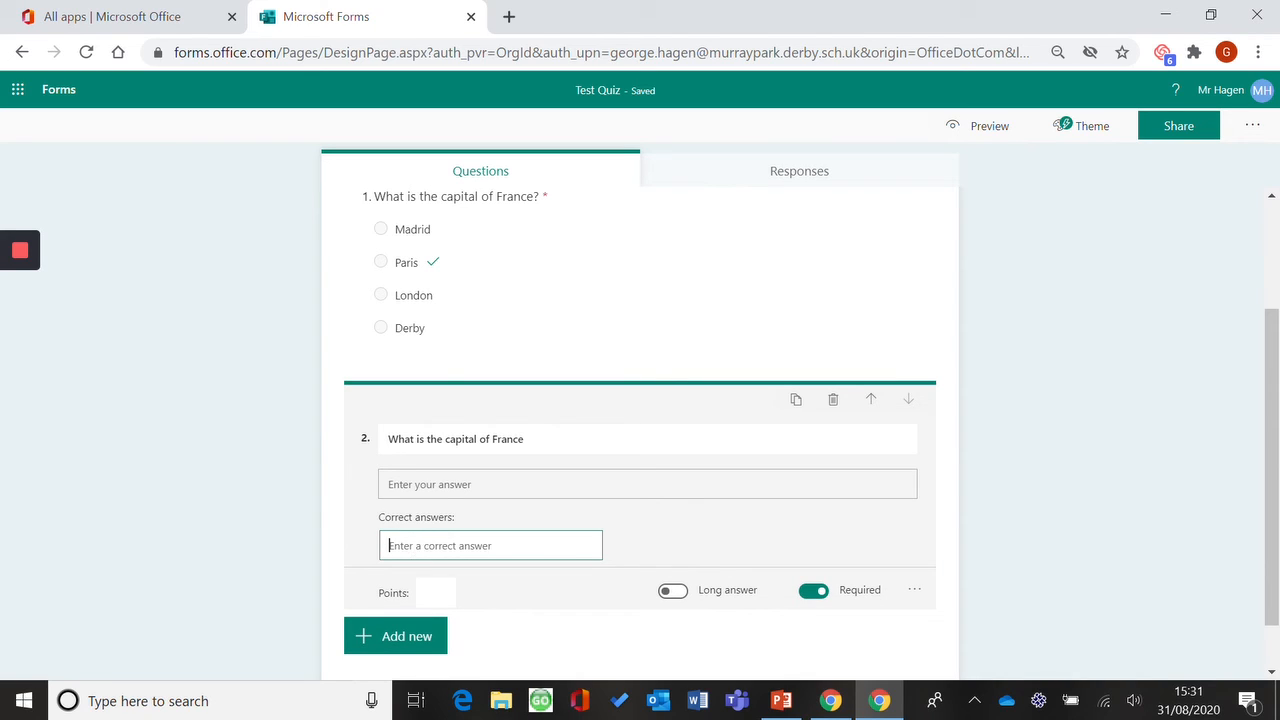
type("Paris")
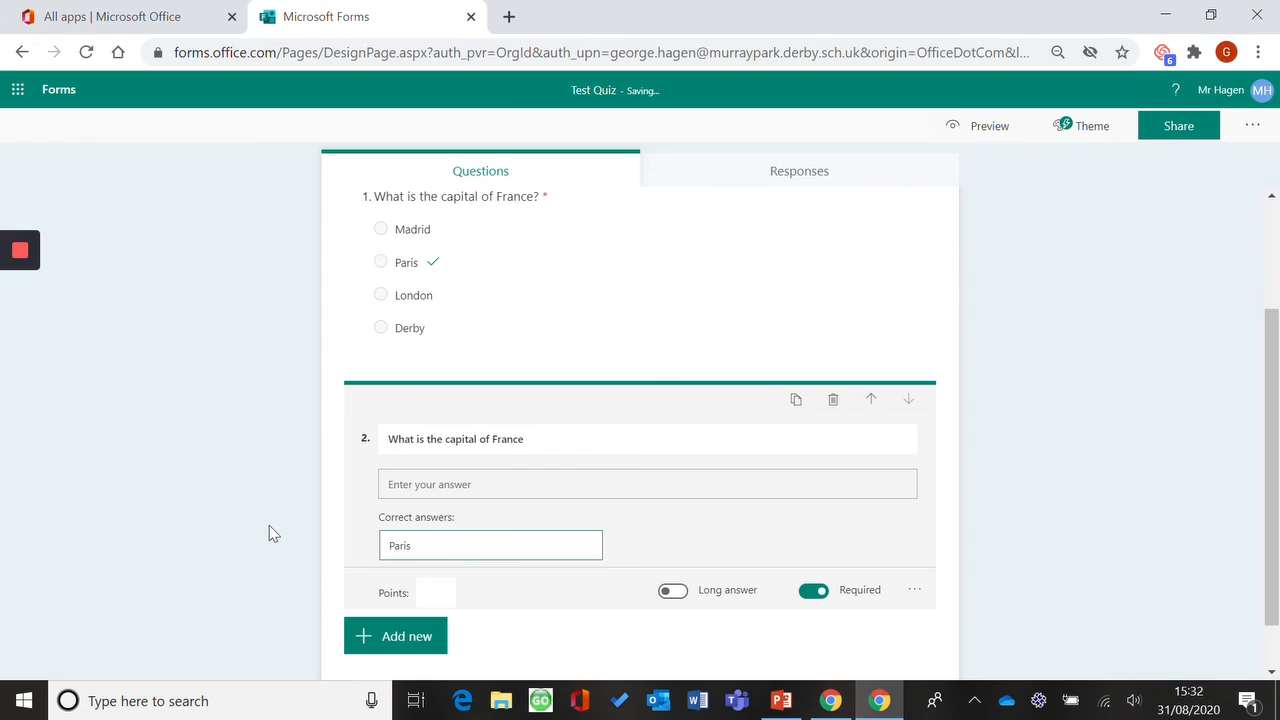
left_click(268, 532)
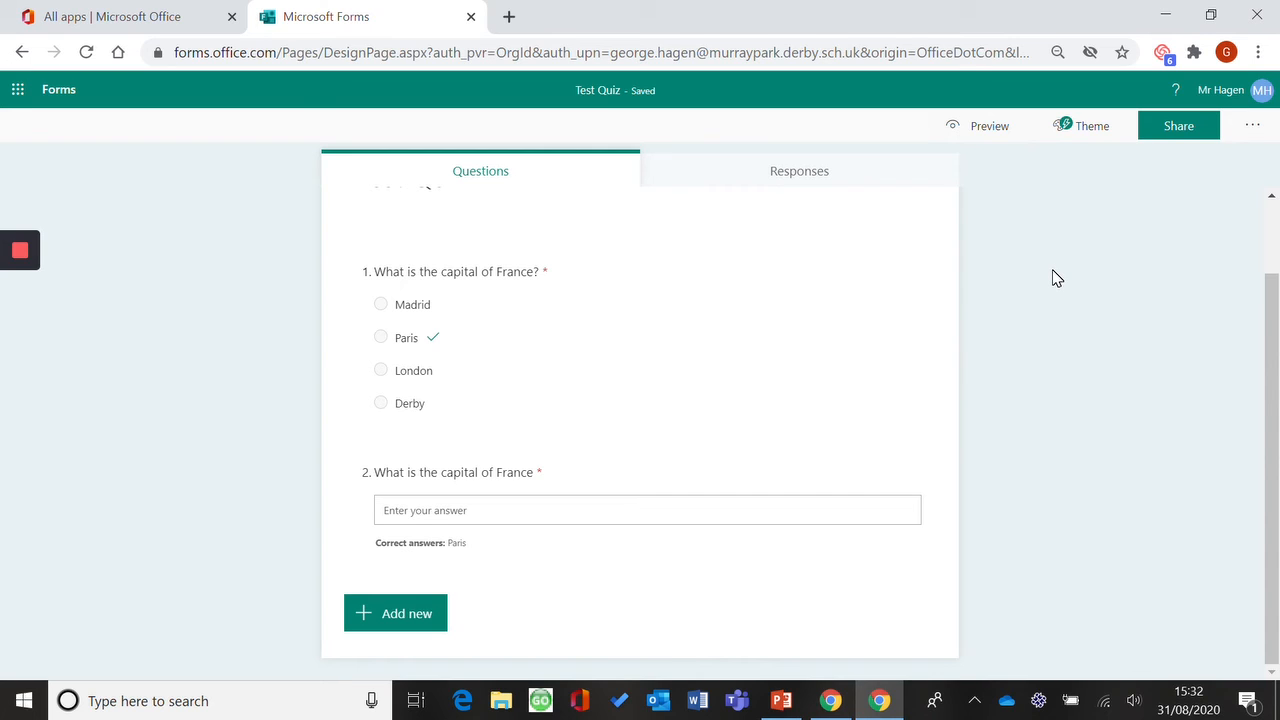
Open the quiz's sharing options and copy the response link for people in the organization.
left_click(1174, 138)
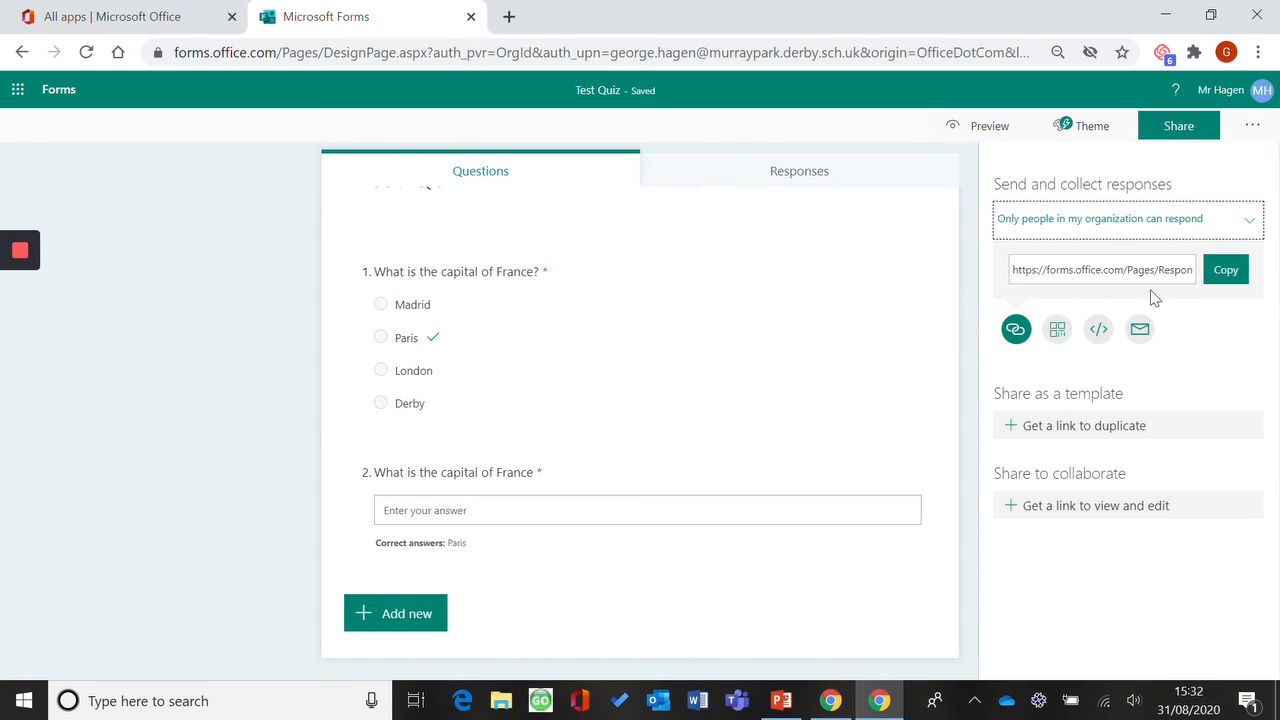
left_click(1112, 270)
triple_click(1118, 270)
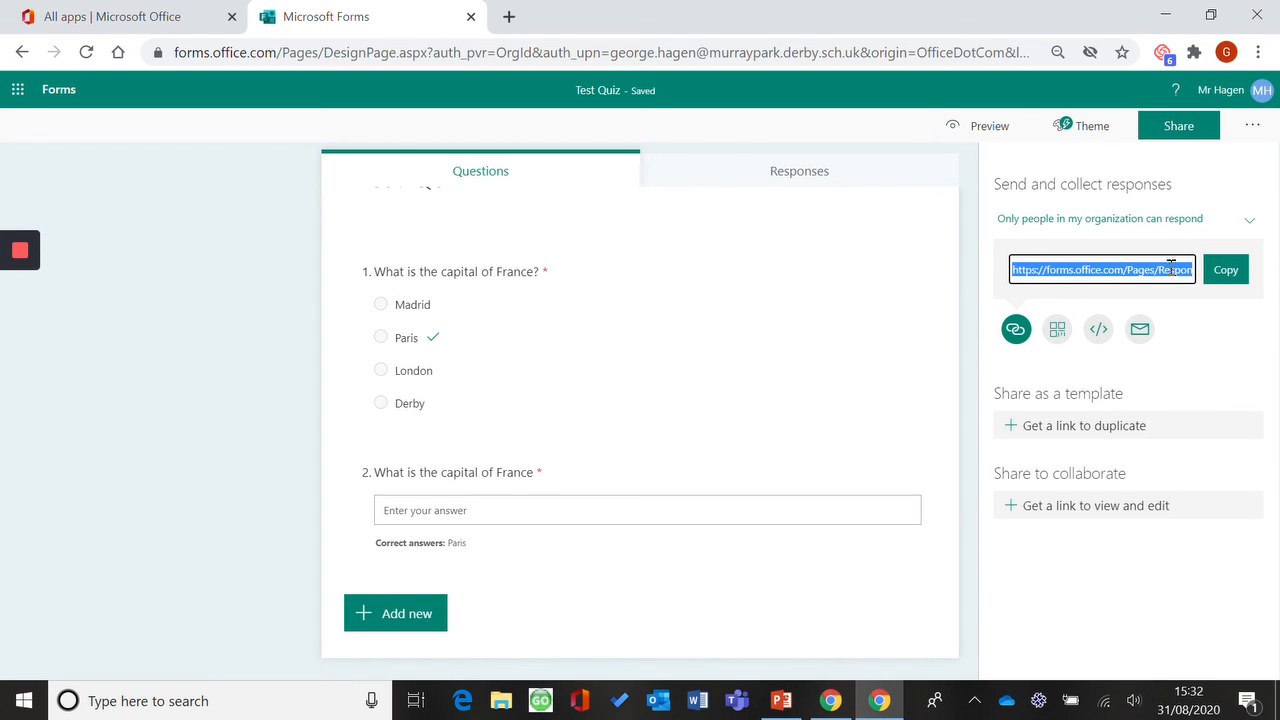
left_click(1224, 272)
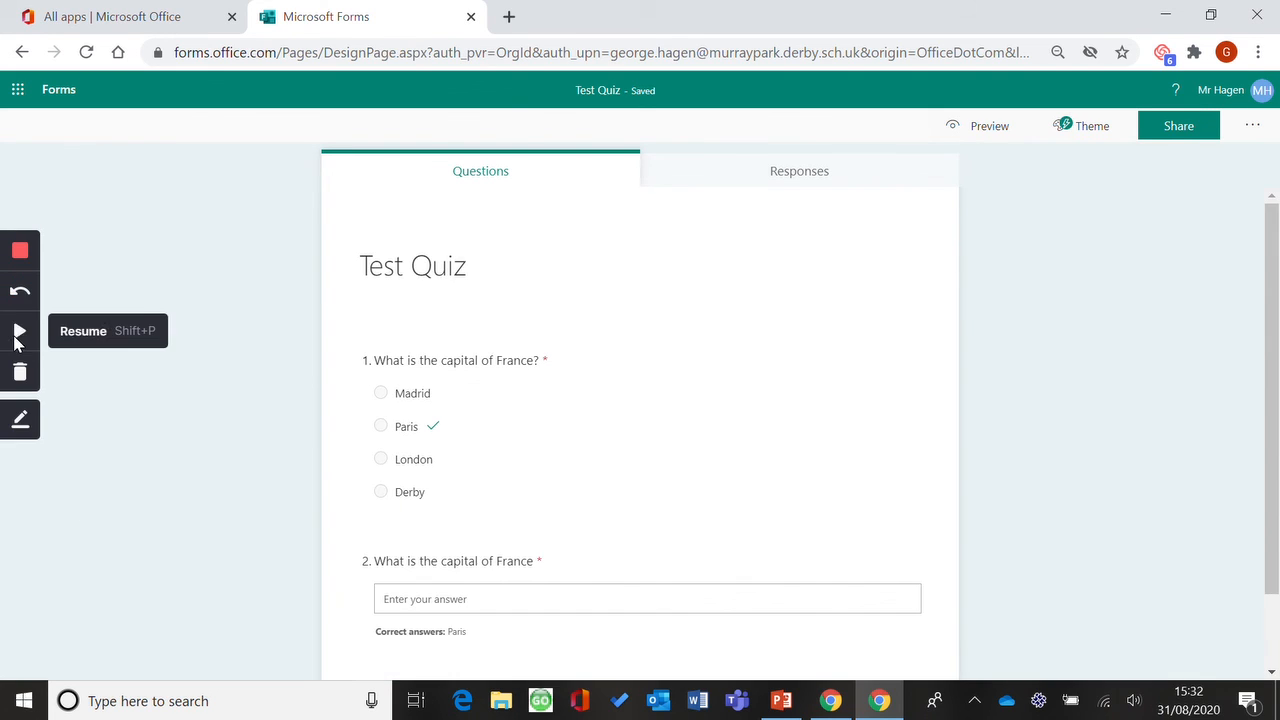
left_click(21, 332)
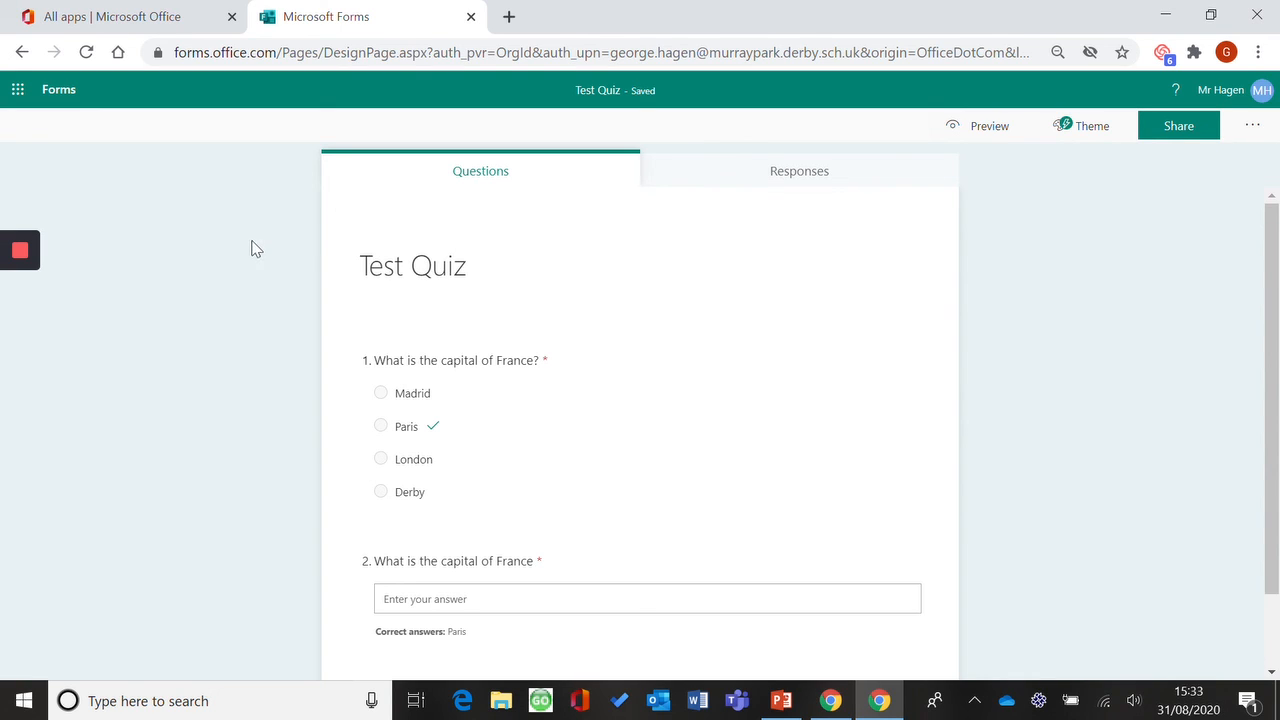
Open the quiz's responses.
left_click(802, 172)
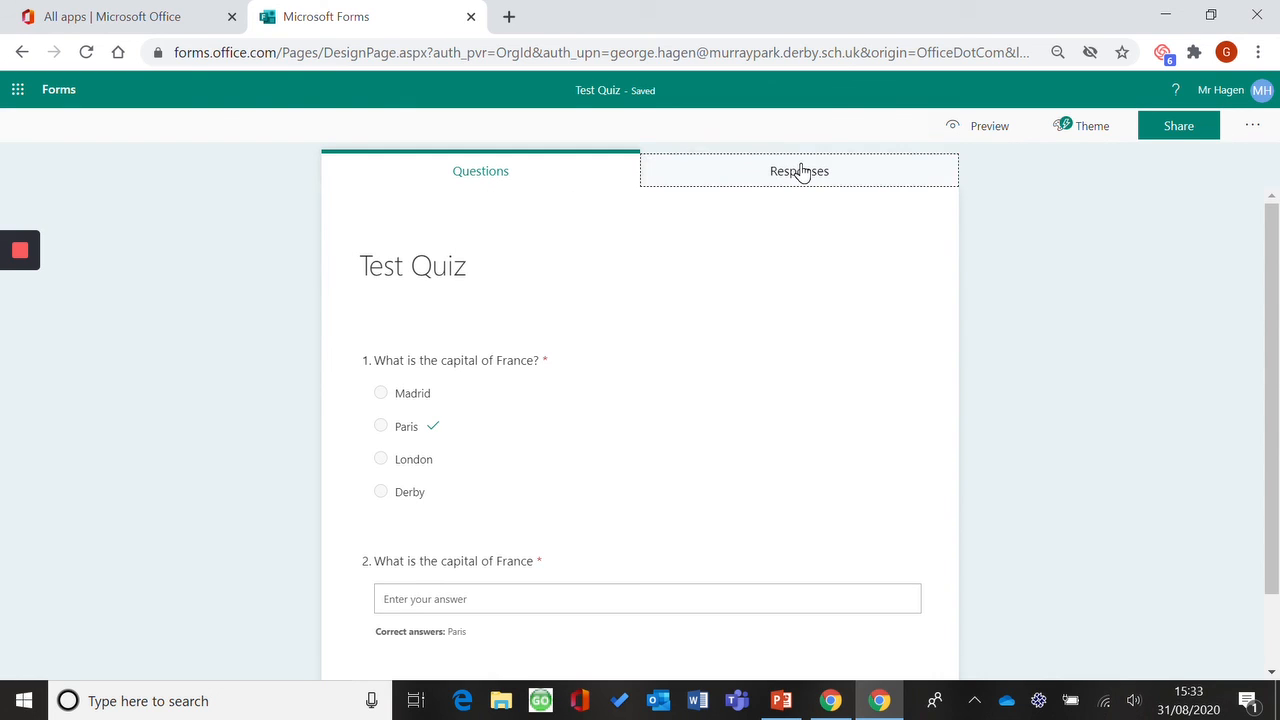